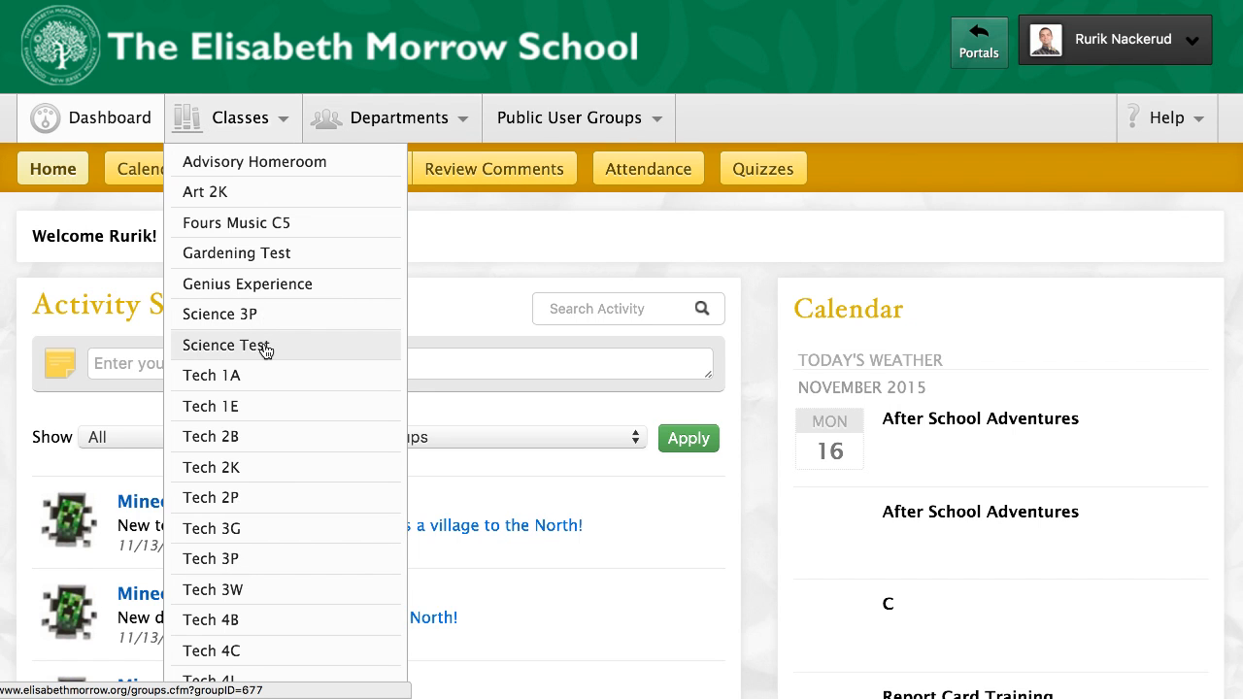
Step: Open the reports view of the gradebook for the Science Test class
left_click(264, 346)
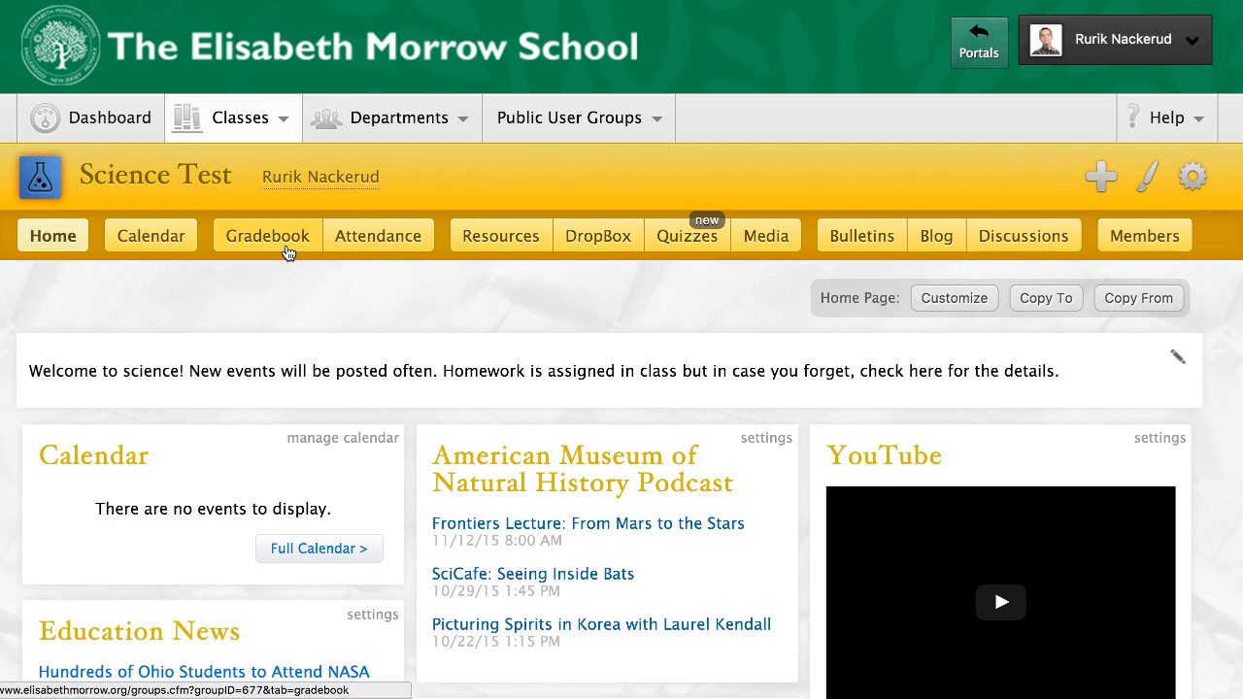
left_click(287, 250)
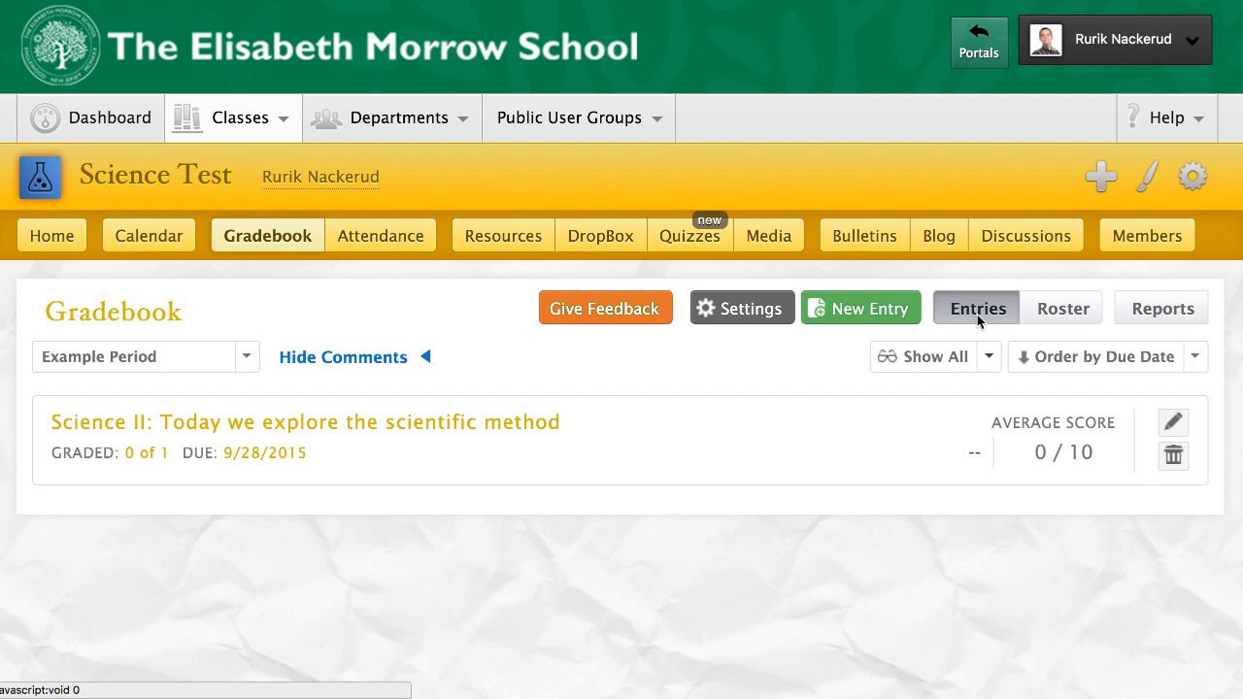
left_click(1168, 310)
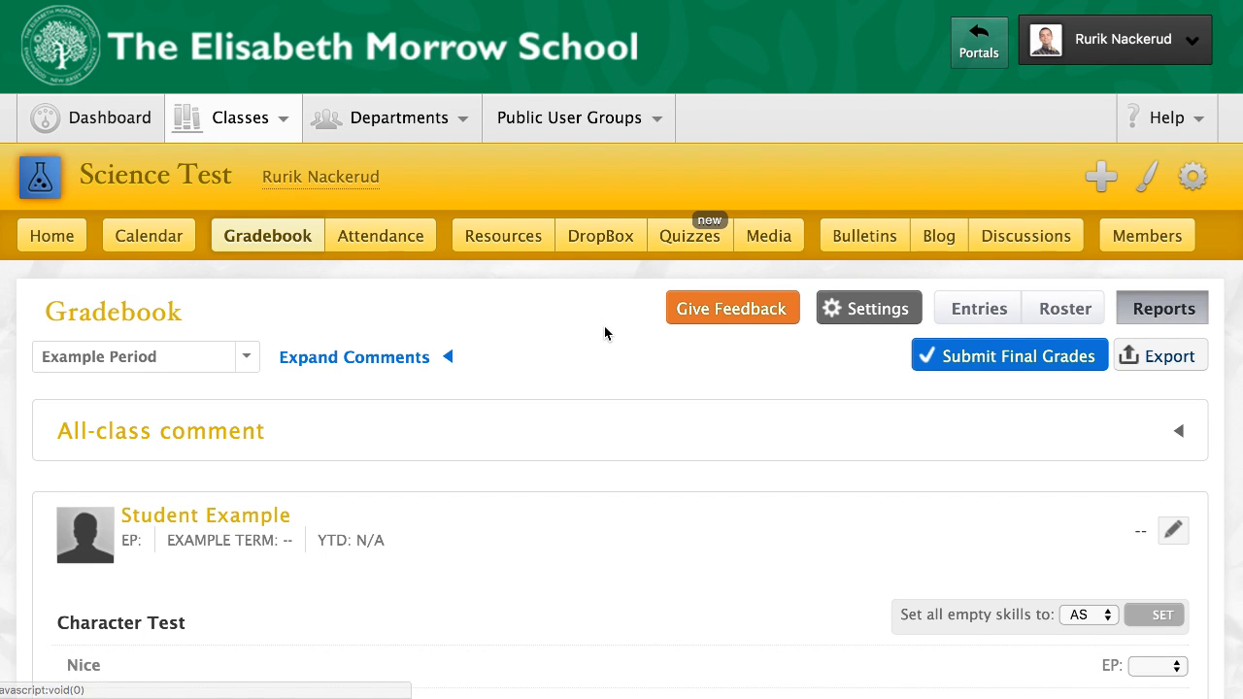
Step: Expand the all-class comment and start its text with "All Class Comment:"
scroll(604, 333, "down", 3)
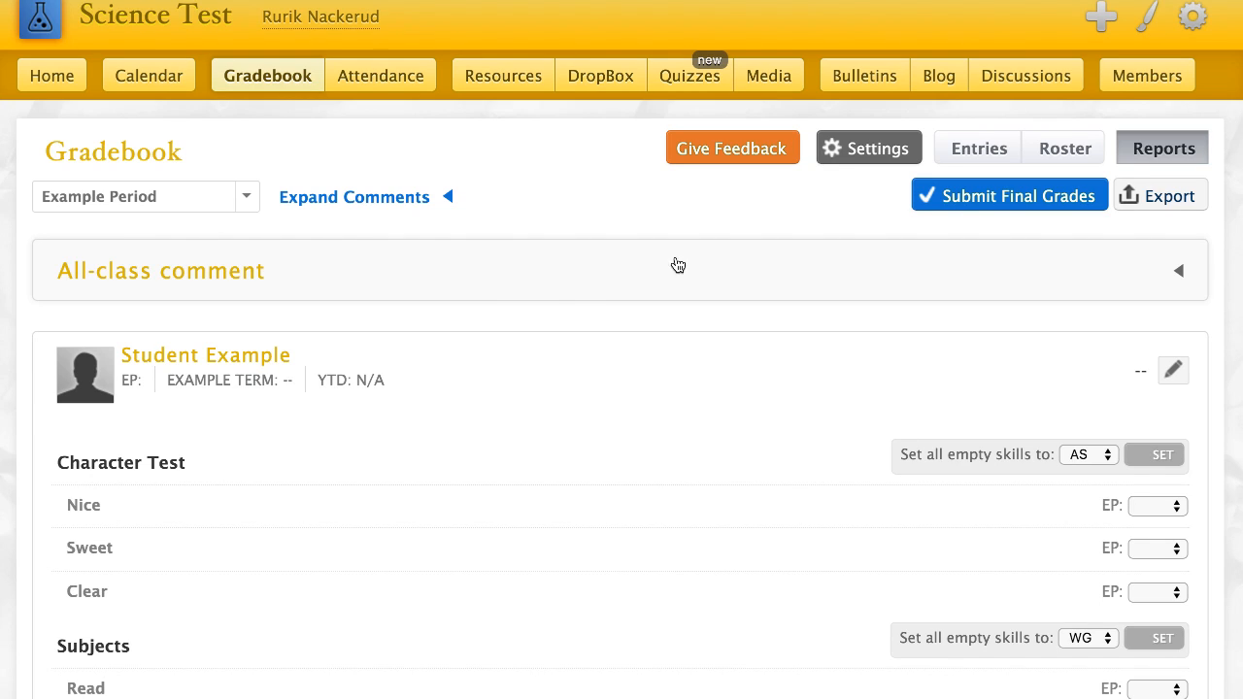
left_click(1181, 274)
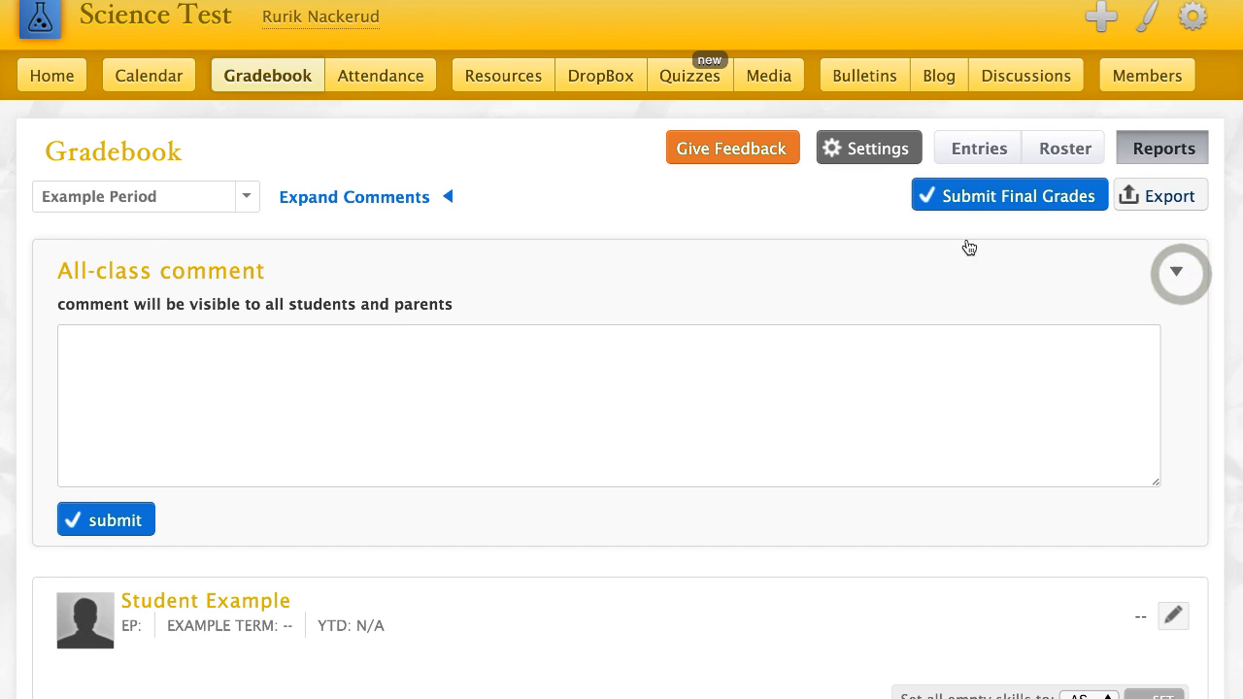
left_click(733, 413)
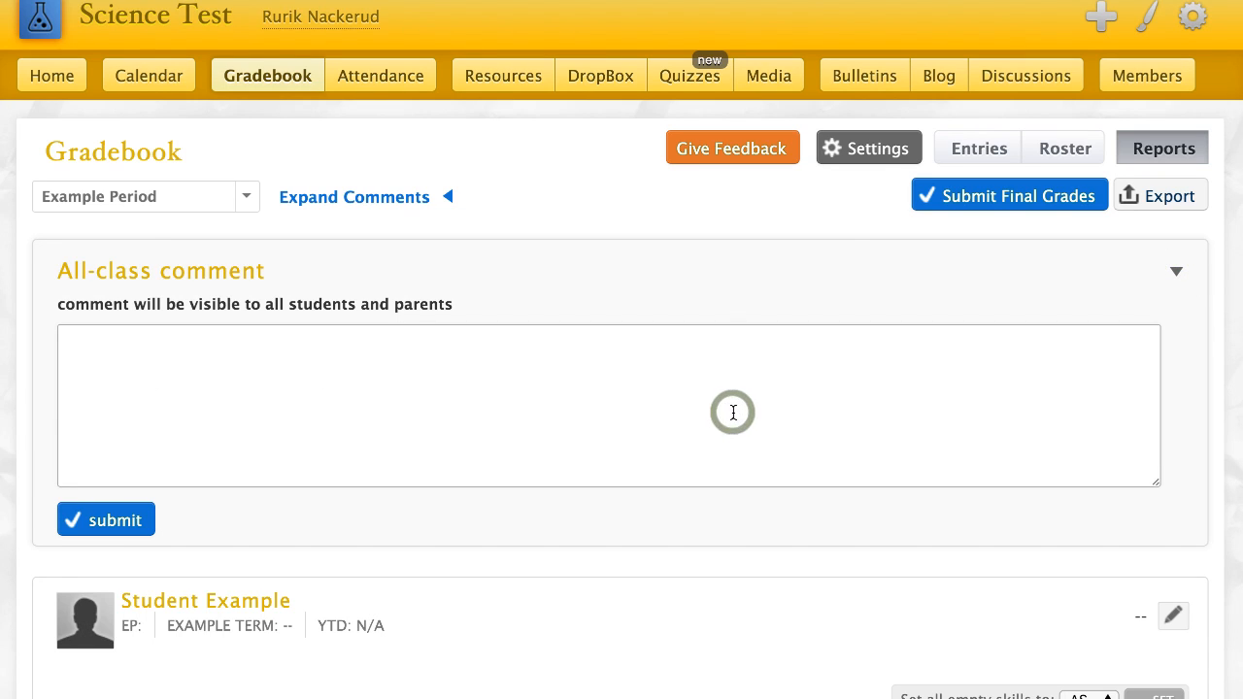
type("All ")
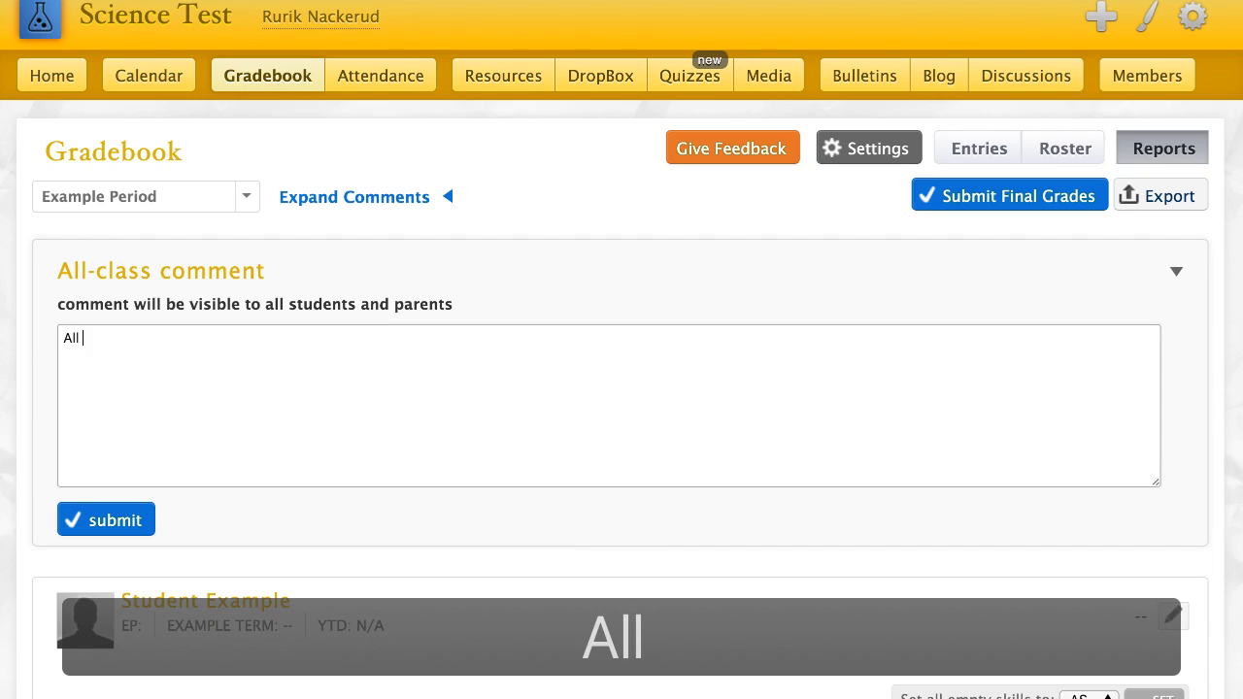
type("Classe Co")
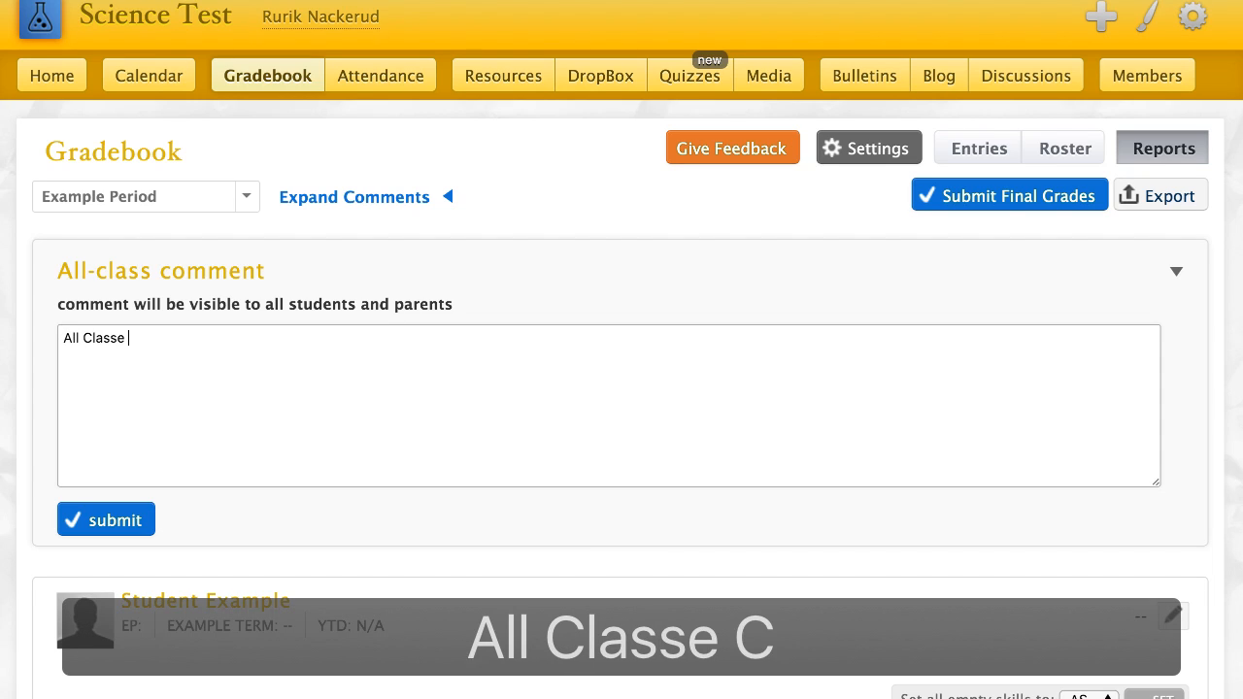
key("BackSpace")
key("BackSpace")
key("BackSpace")
key("BackSpace")
type("C")
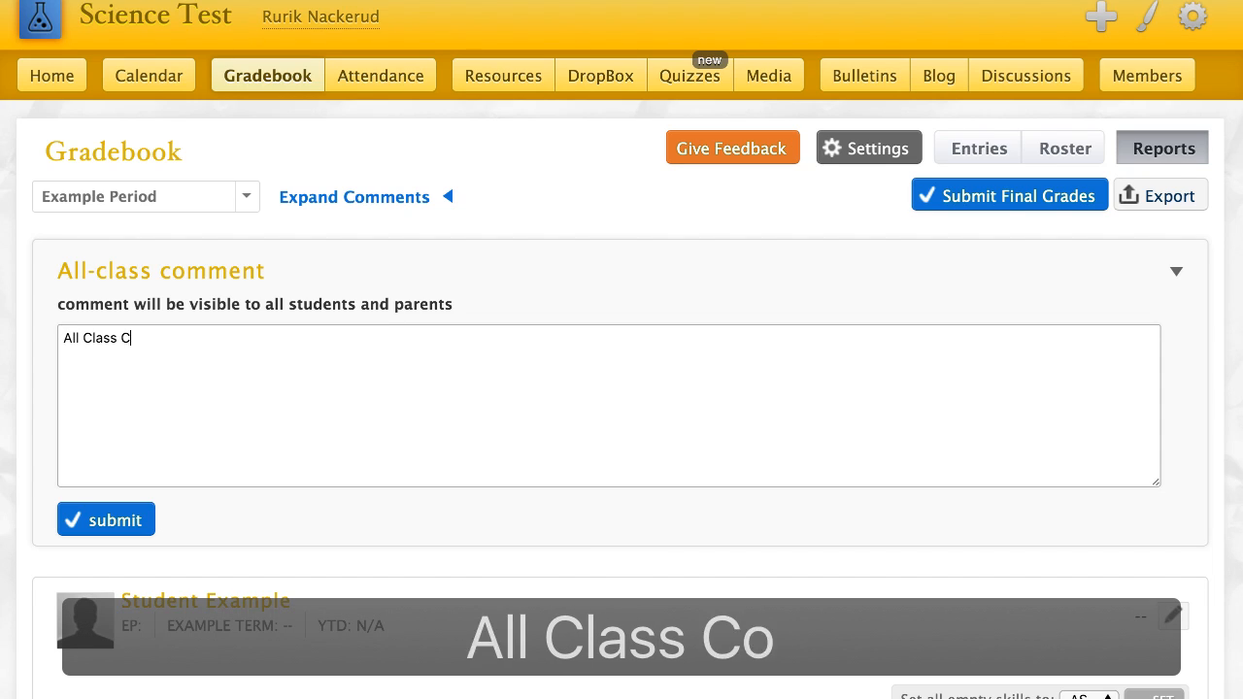
type("omment:")
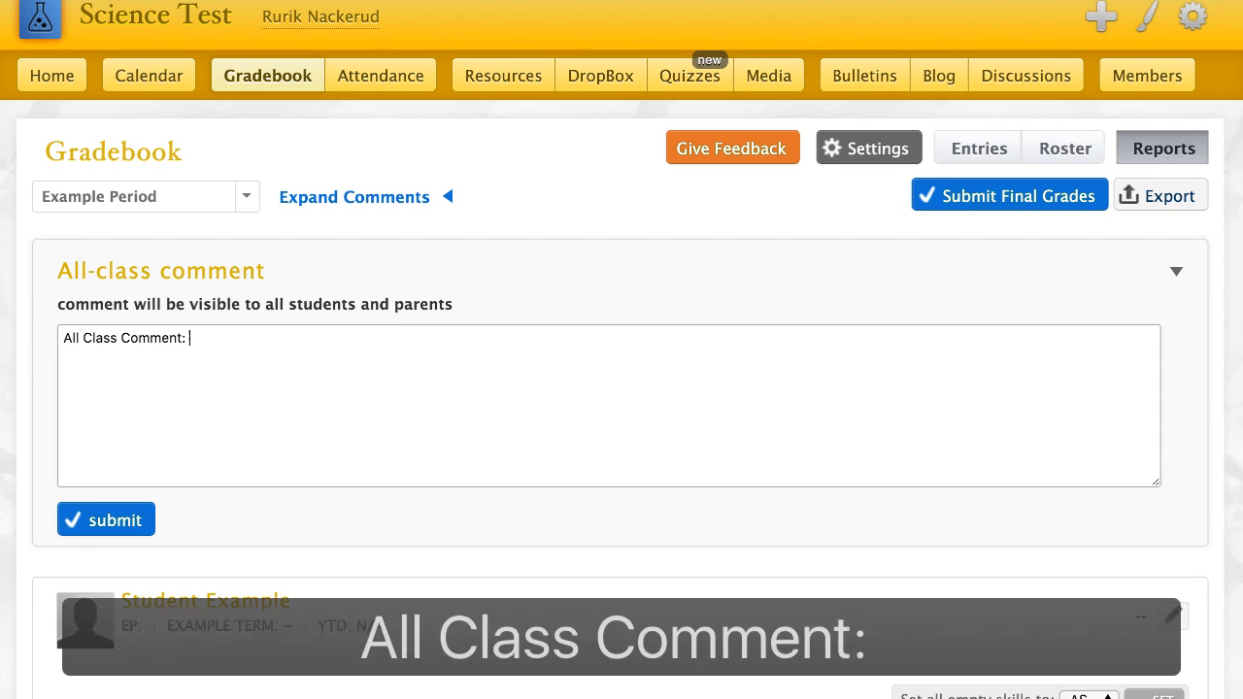
Step: Add the Lorem ipsum placeholder paragraphs to the all-class comment and submit it
type("Lorem ipsum dolor sit amet, in qui soluta deleniti, brute solet ornatus qui cu. At facilisis qualisque eum. Dictas honestatis eu sit, in ius labores deterruisset. Mel cu sonet invenire, an his elaboraret philosophia necessitatibus. Ex sale graece qui, at sea audire equidem voluptua.  Mazim legendos consectetuer eu eam, cu his elitr affert. Nihil postulant gubergren mei at, vix in minimum elaboraret, ad has purto modus noster. Per no probatus delicatissimi, eu sit lucilius inimicus. Ne fugit legere minimum pri, homero putent duo an, mei zril clita et. Quis tantas ridens eos in, mazim dolor no mel, in primis putent omittam cum. Sit te nisl mollis, cu vero epicuri senserit usu, ea cum erat nominavi platonem.  At mucius dolorum usu, ne perpetua senserit vix, semper suavitate ut quo. At veri utinam mei, vix dico augue temporibus at. Magna democritum cum et, ad ius audiam dolorum evertitur. Cu perfecto dignissim eos. Tota vocibus his id, labores feugait iracundia eos at.")
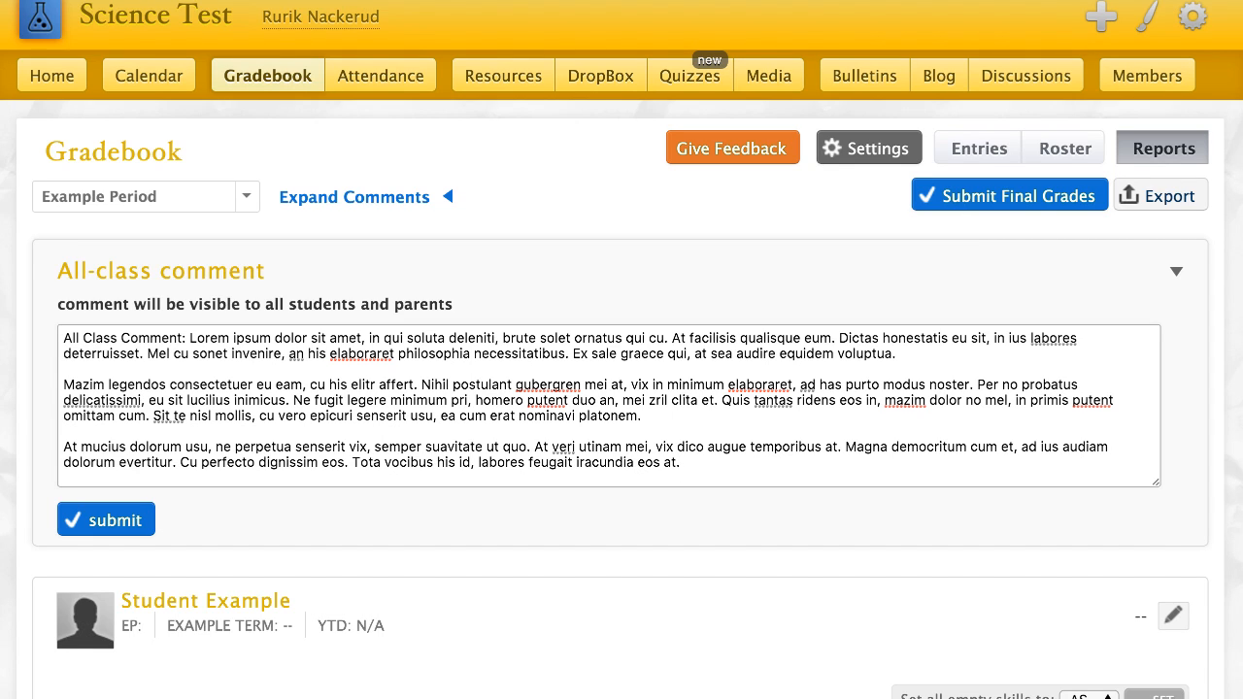
left_click(123, 527)
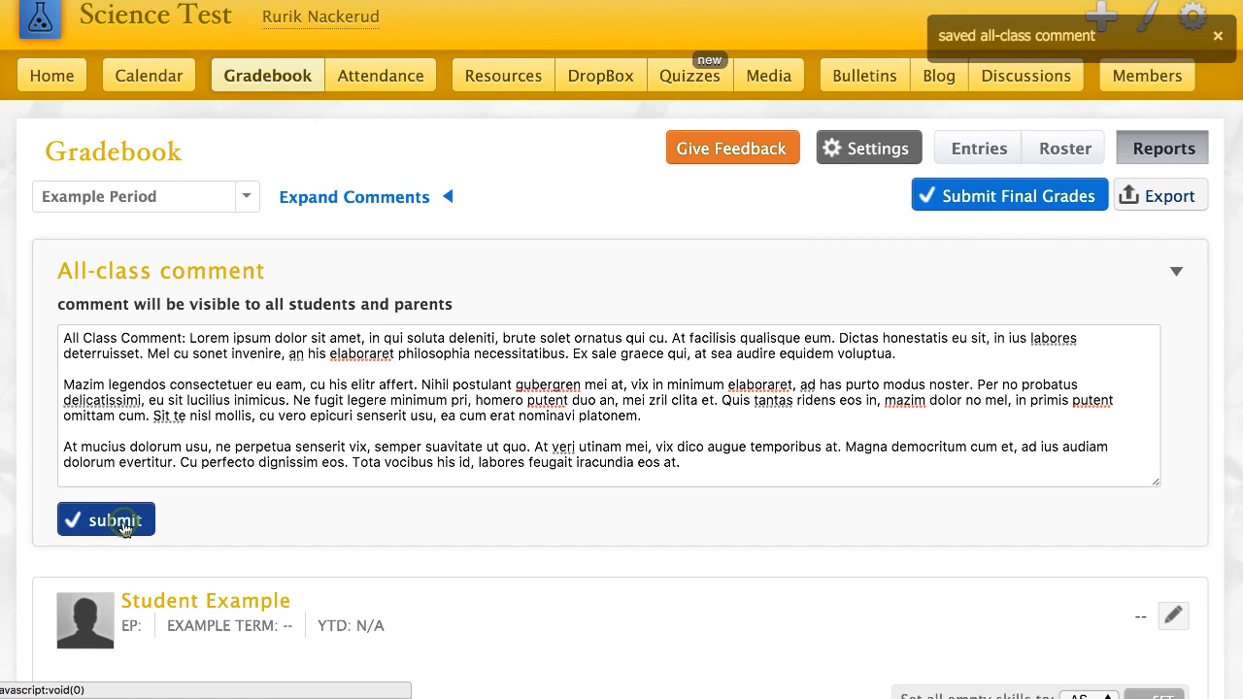
left_click(123, 526)
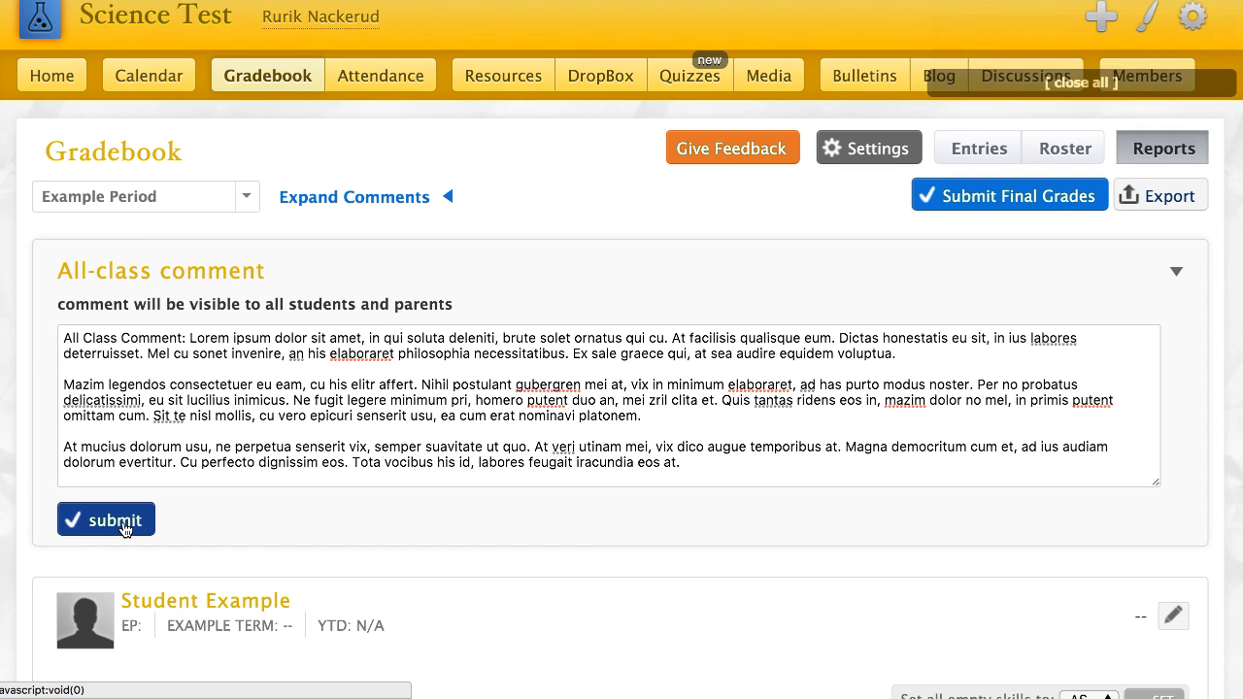
Step: Open the calculated grade override for the example student
scroll(124, 529, "down", 3)
scroll(125, 529, "down", 5)
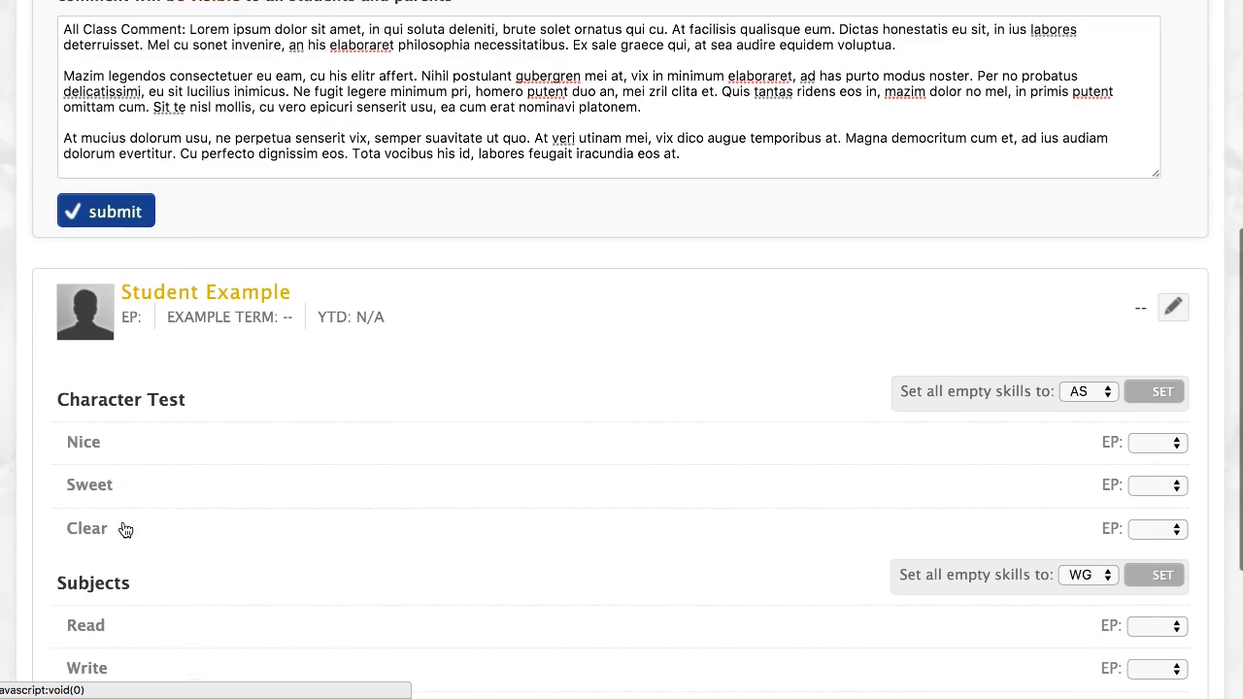
scroll(123, 527, "down", 1)
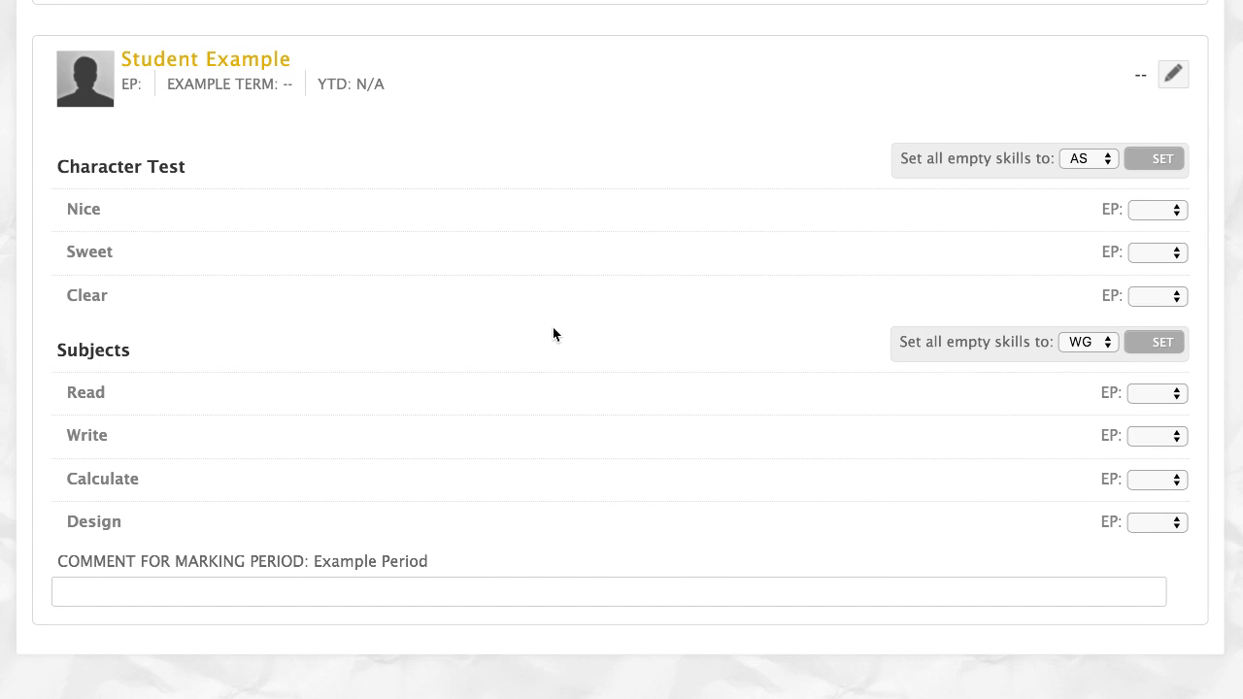
left_click(1174, 84)
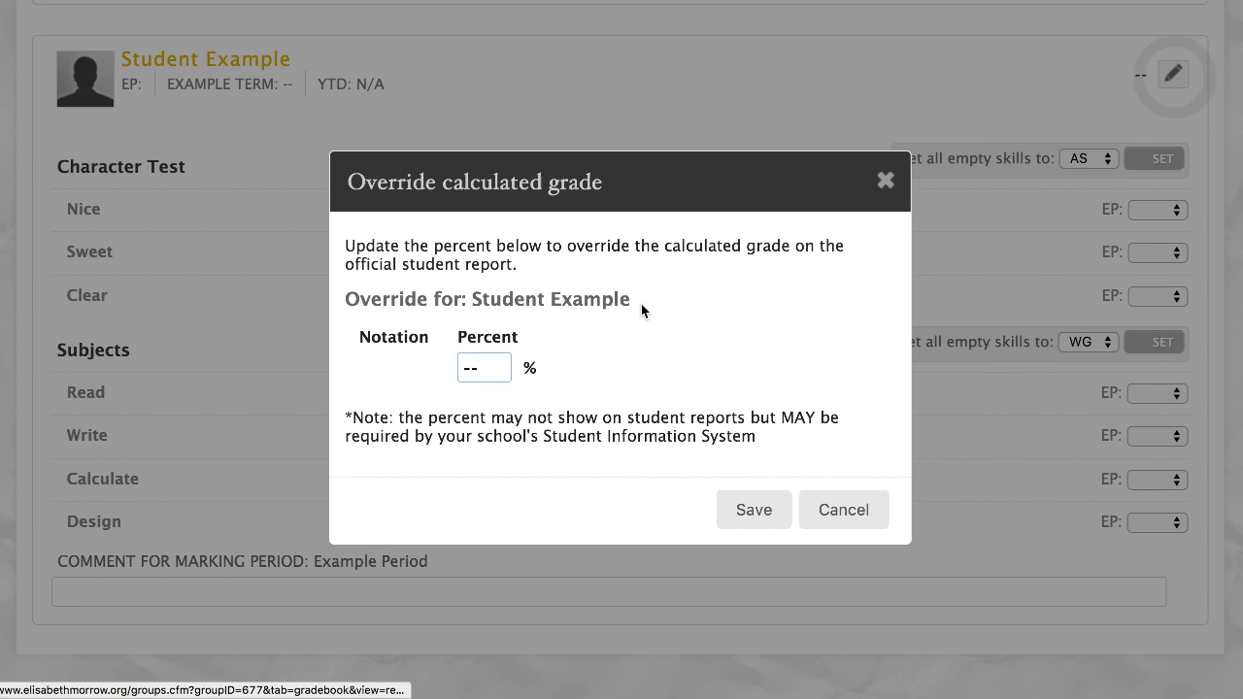
Step: Try 90 and Pass as the example student's override percent
type("1")
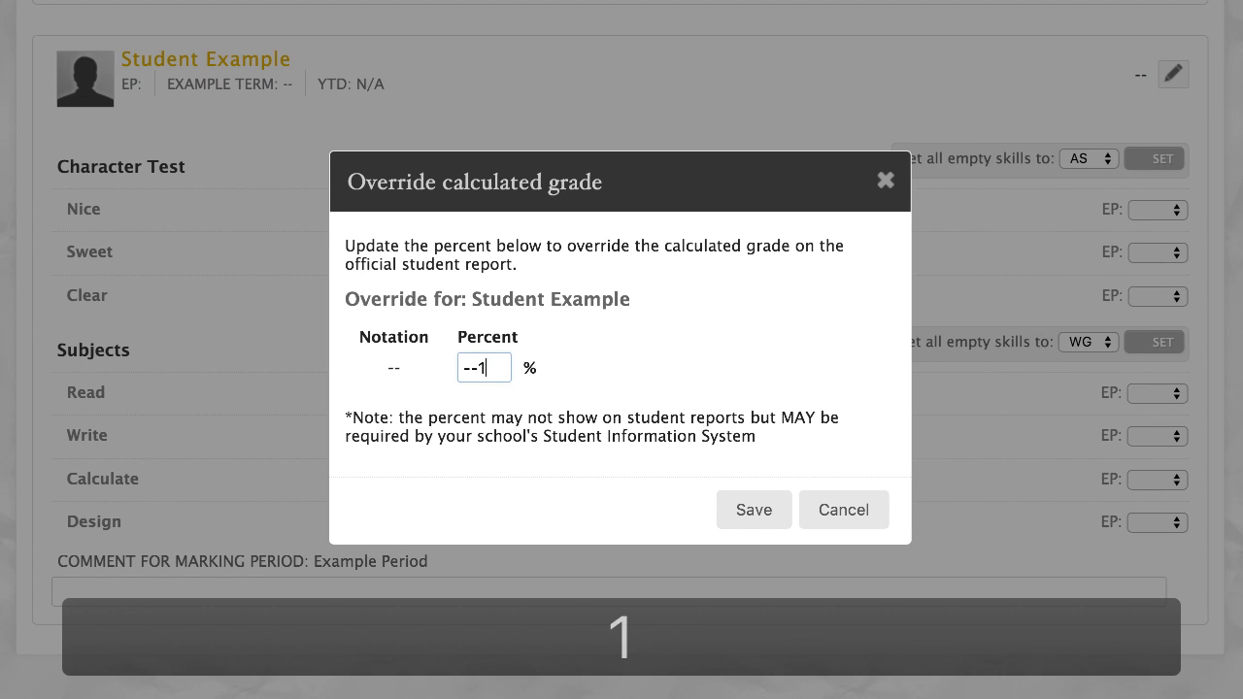
key("BackSpace")
type("90")
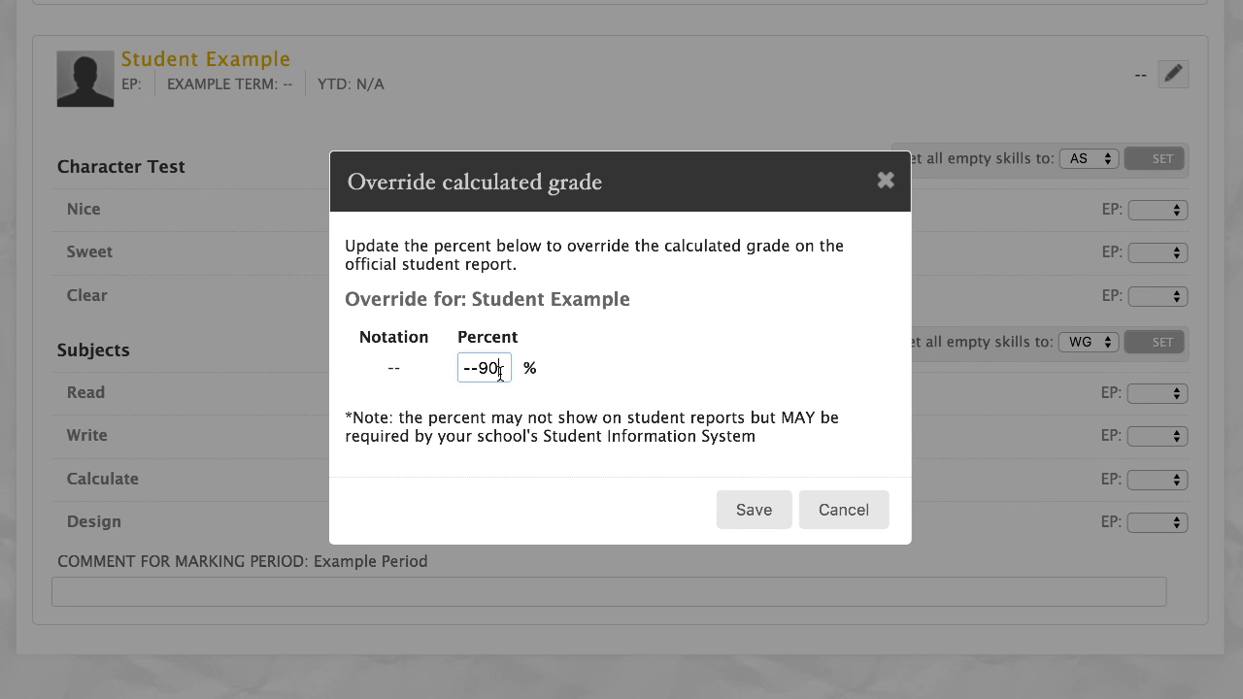
key("BackSpace")
key("BackSpace")
type("Pass")
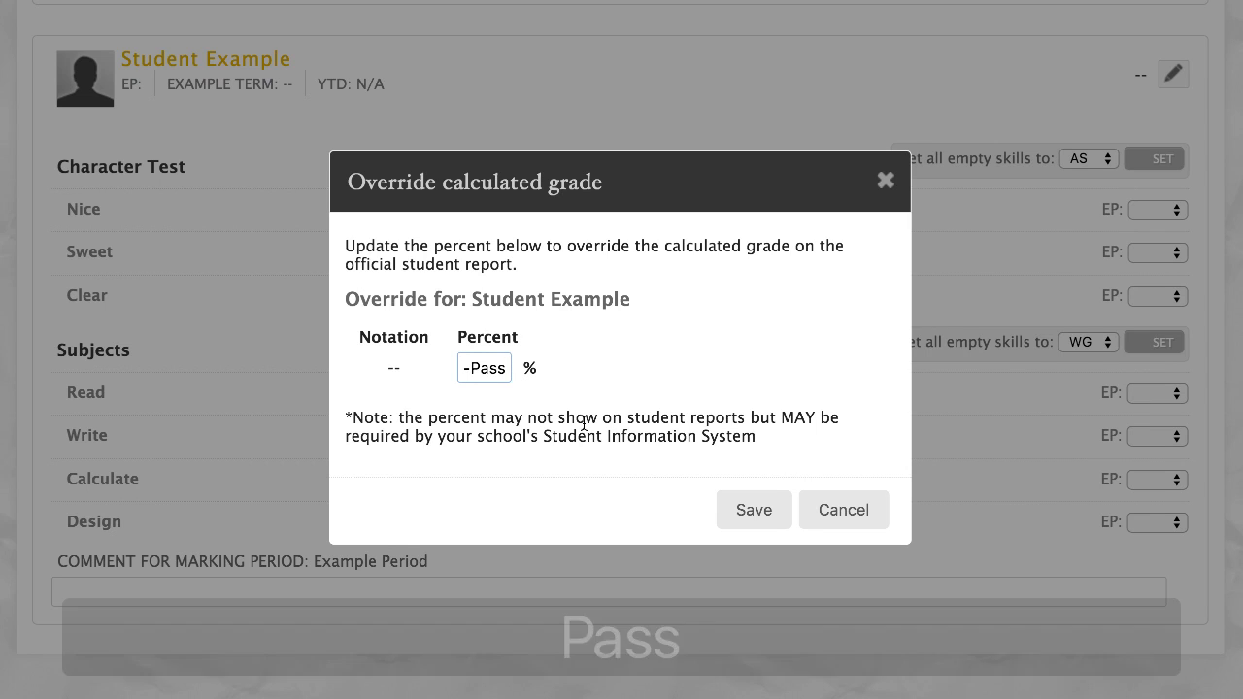
Step: Clear the override percent completely, enter 00 instead and save the example student's grade
key("BackSpace")
key("BackSpace")
key("BackSpace")
key("BackSpace")
key("BackSpace")
key("BackSpace")
type("00")
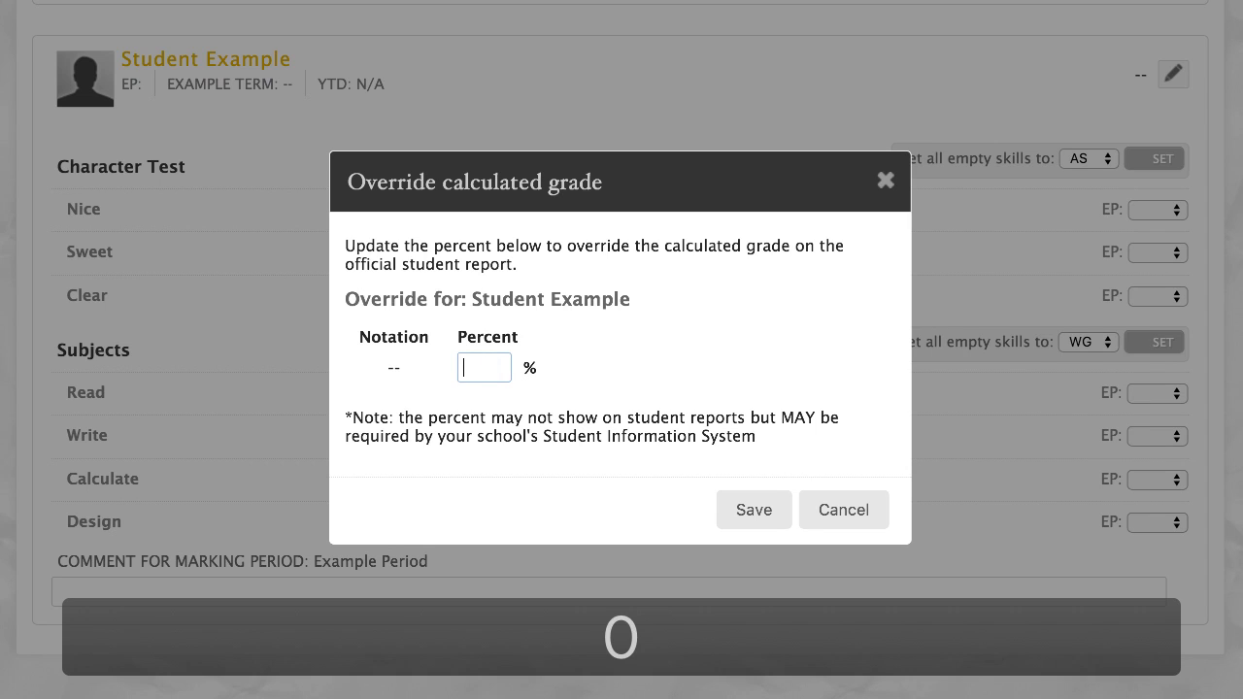
left_click(766, 513)
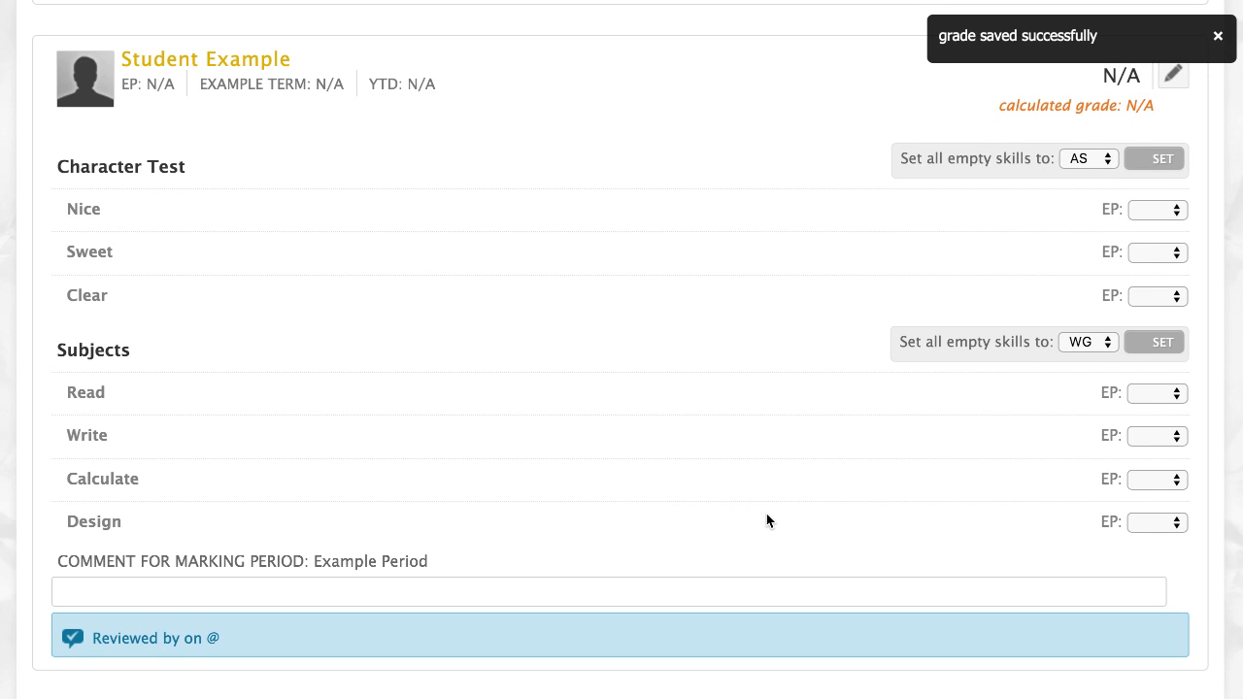
Step: Set all empty Character Test skills to ZS, and change the Sweet skill to AS
scroll(809, 359, "up", 1)
scroll(815, 349, "up", 2)
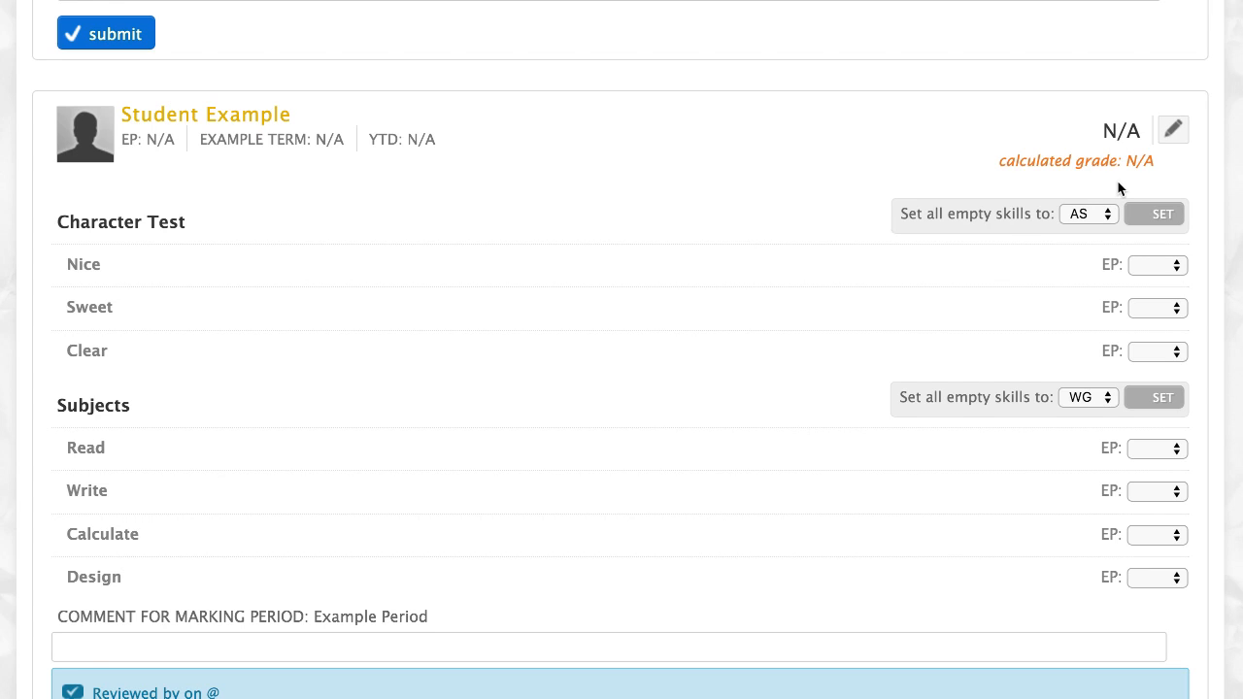
scroll(1096, 239, "down", 3)
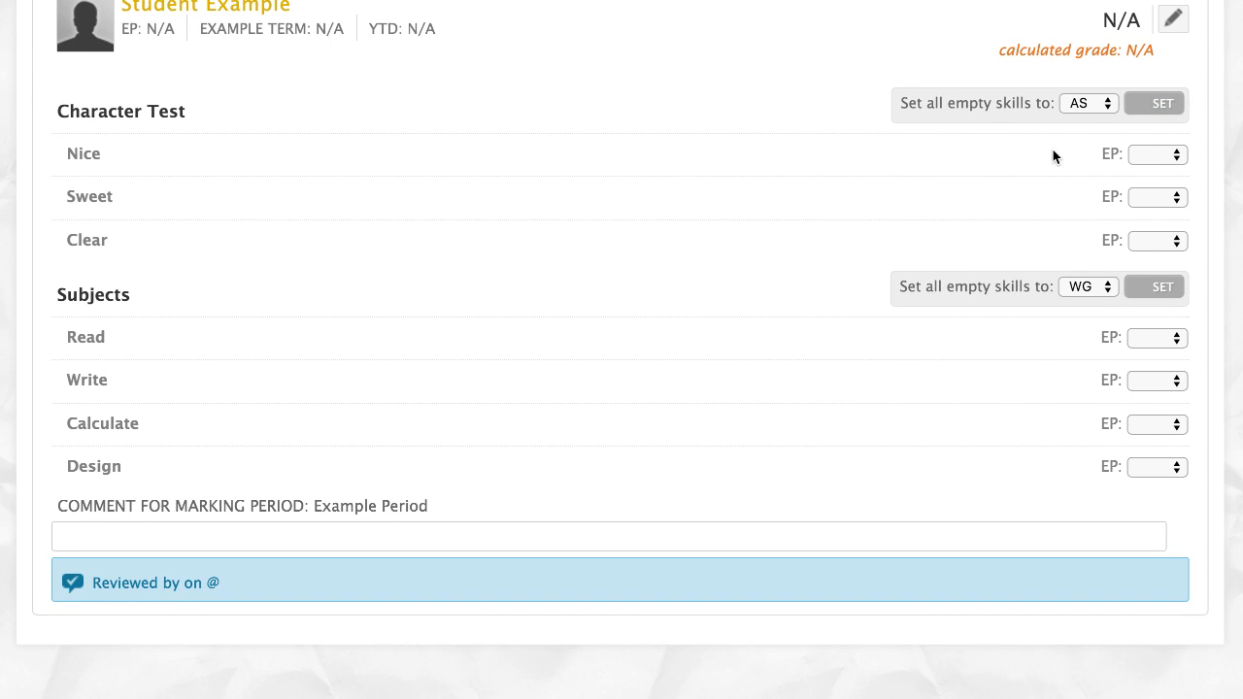
left_click(1102, 103)
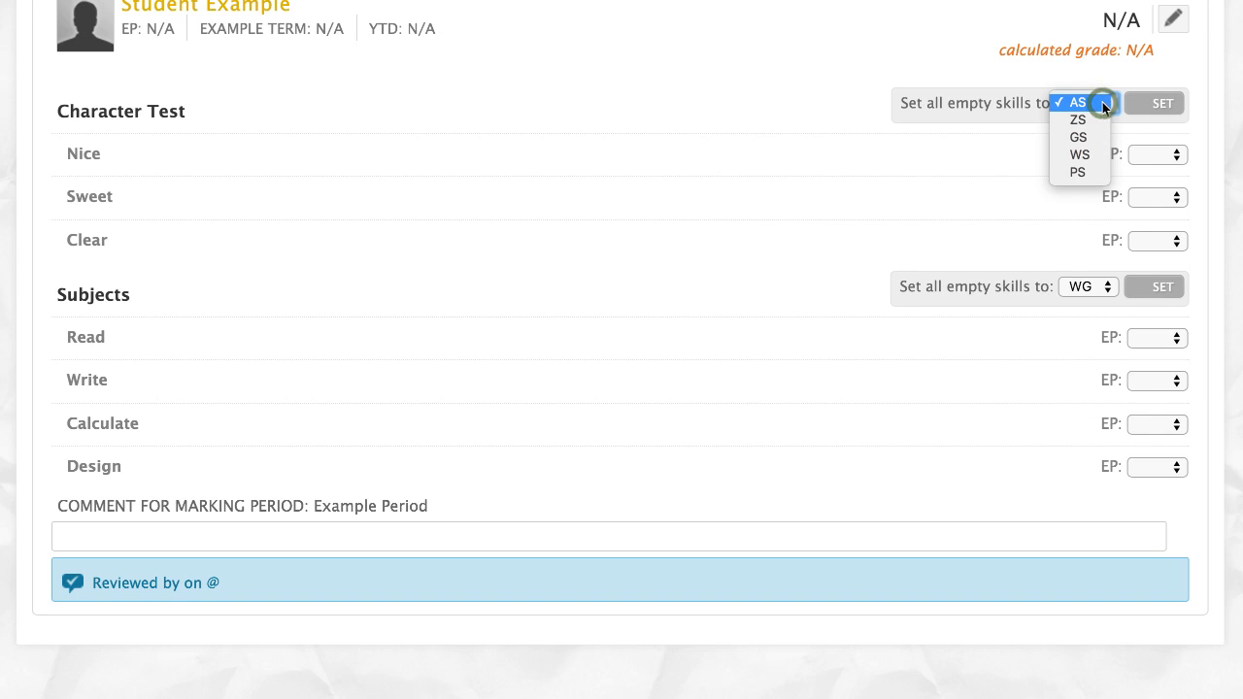
left_click(1085, 120)
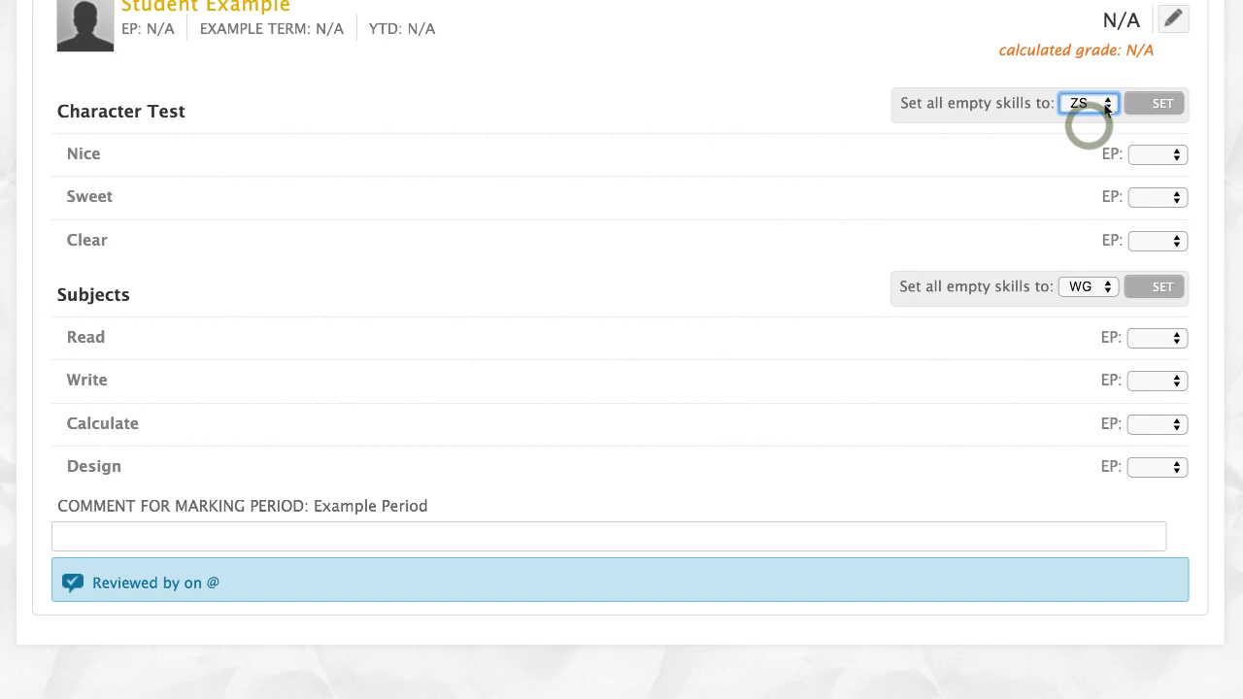
left_click(1155, 103)
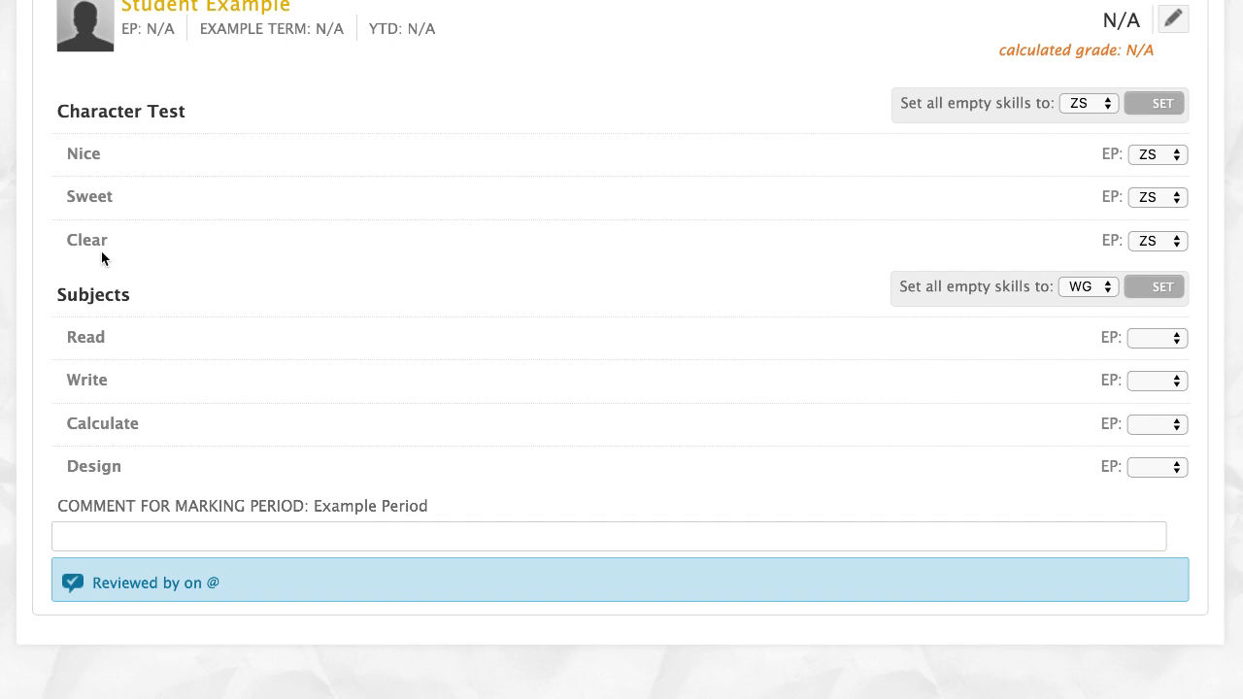
left_click(1175, 206)
left_click(1160, 183)
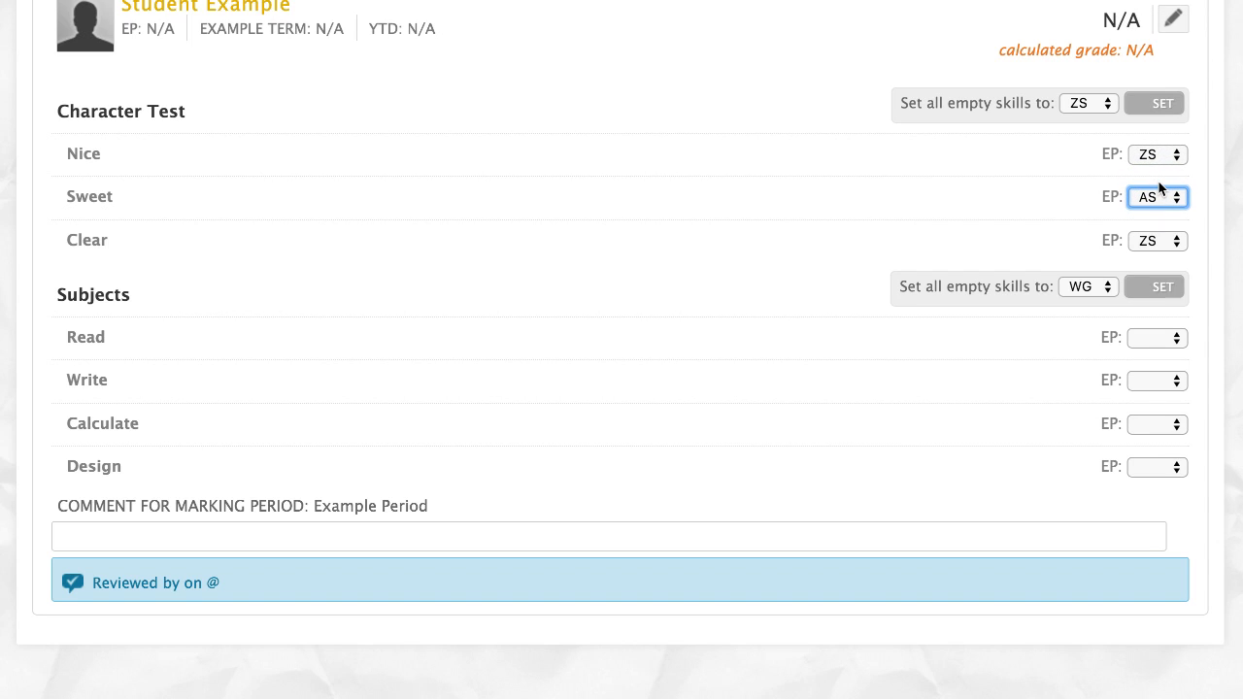
Step: Set all empty Subjects skills to PG, and change the Write skill to WG
left_click(1107, 287)
left_click(1097, 307)
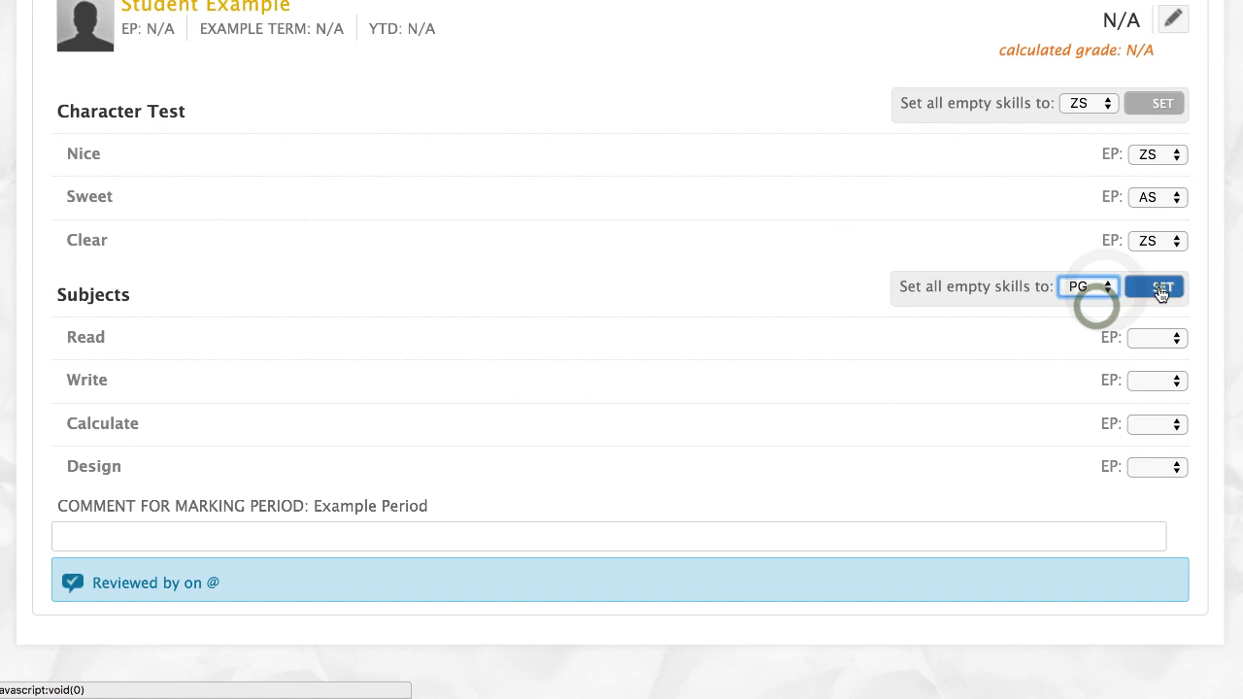
left_click(1161, 289)
left_click(1175, 382)
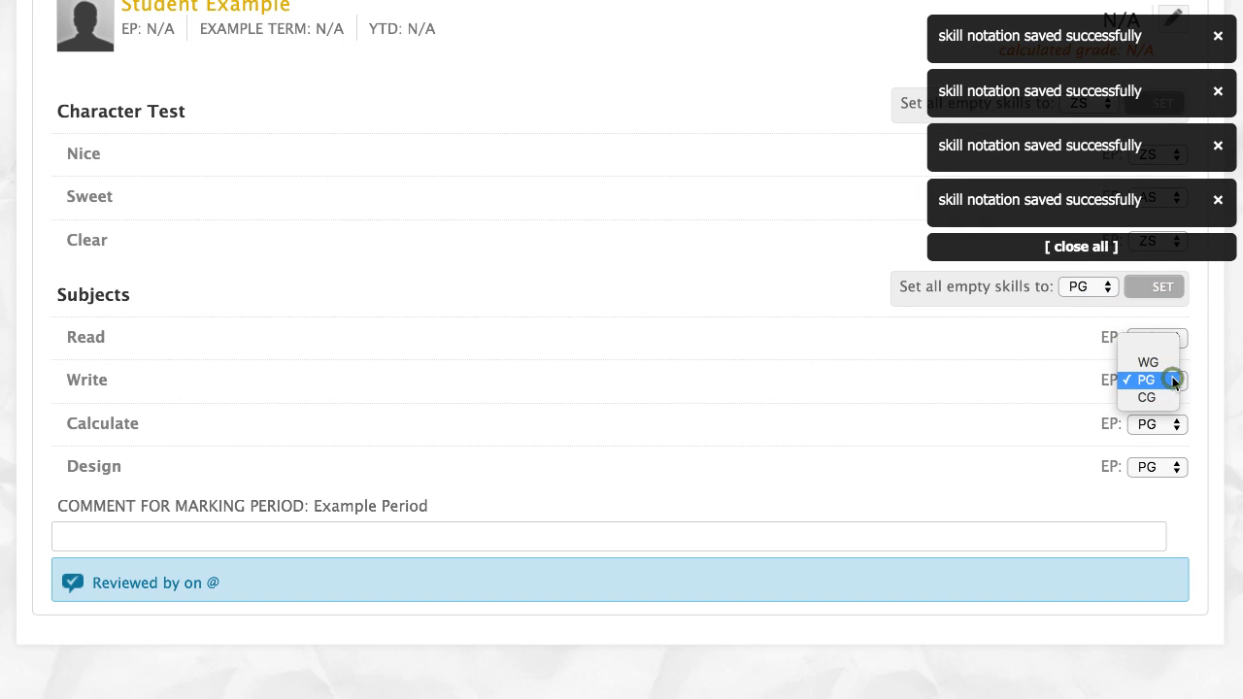
left_click(1169, 373)
key("w")
Step: Write the student's Example Period comment as "Specific things about this student." followed by the copied Lorem ipsum paragraphs
scroll(922, 437, "down", 1)
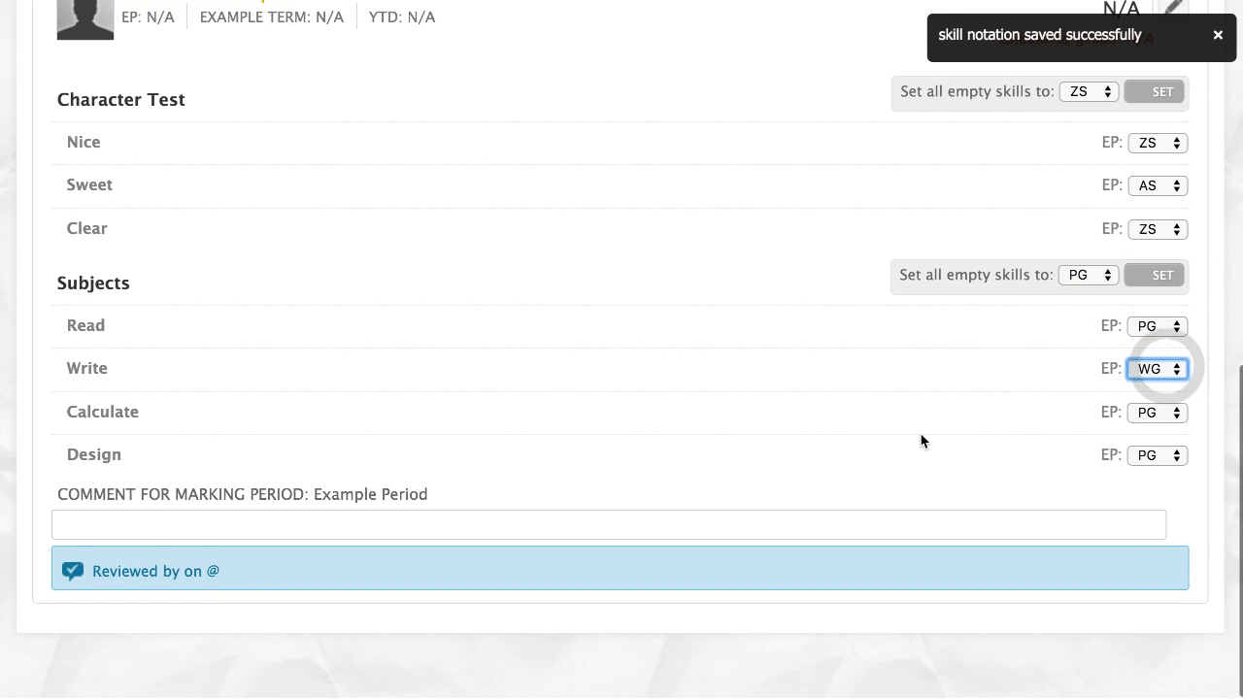
left_click(647, 518)
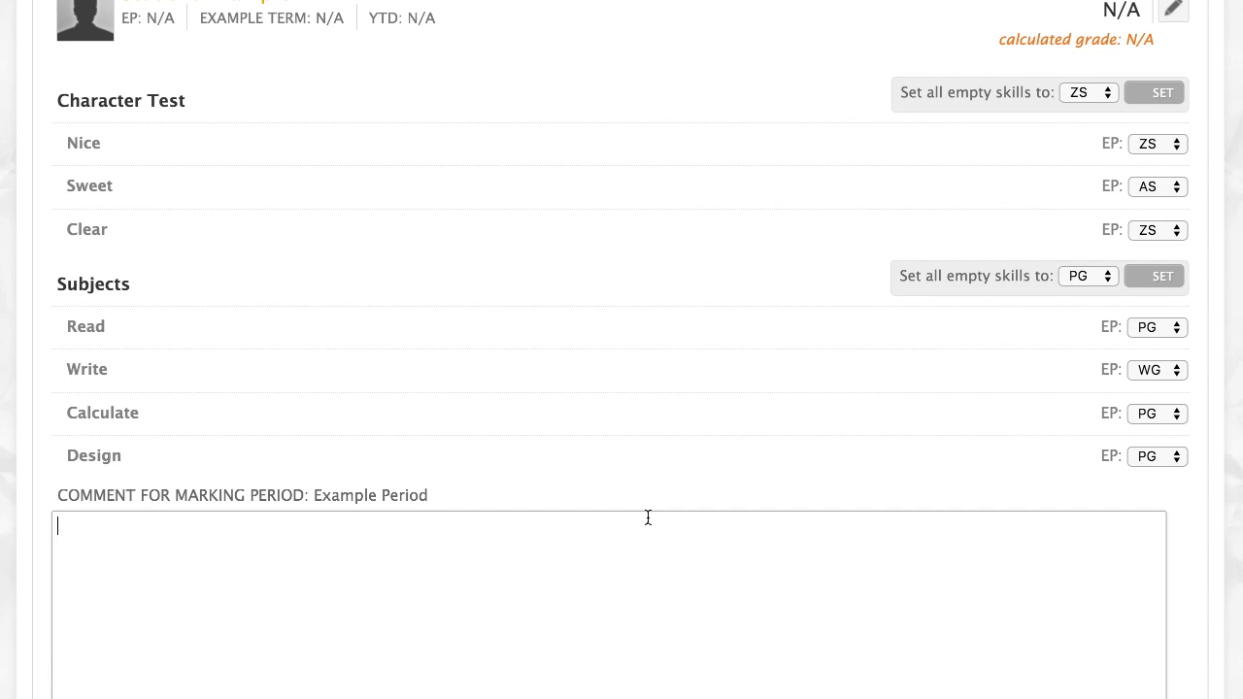
left_click(647, 517)
type("Spe")
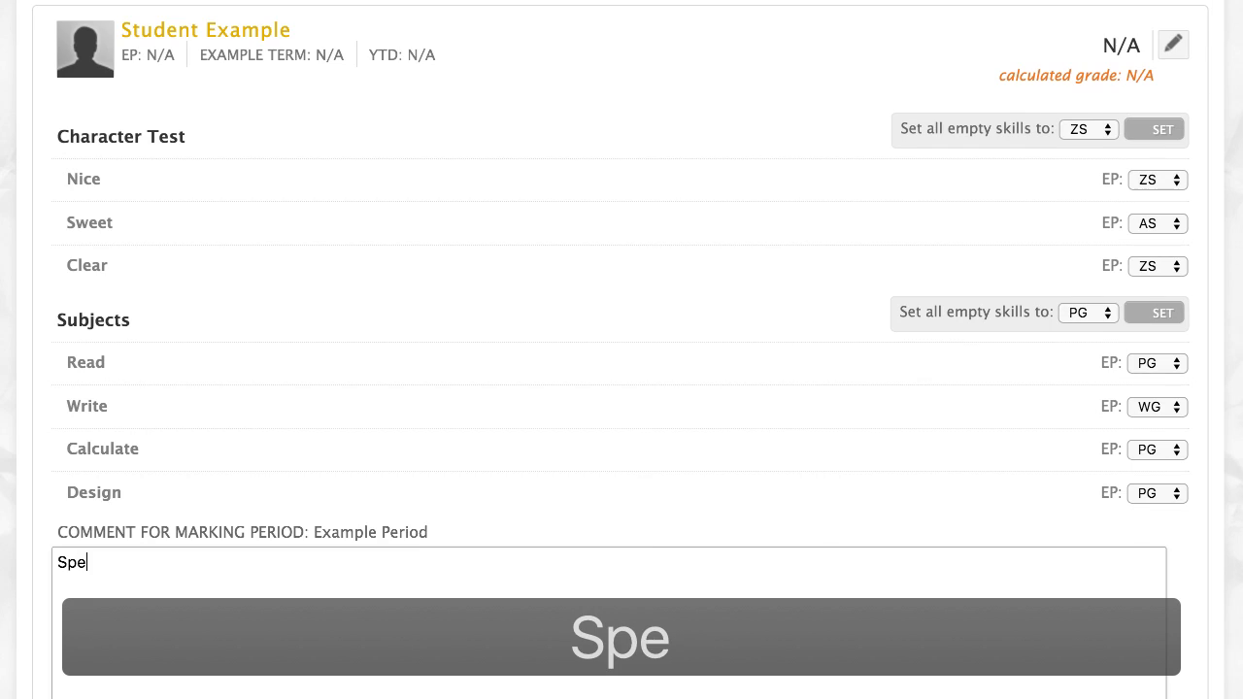
type("cific ")
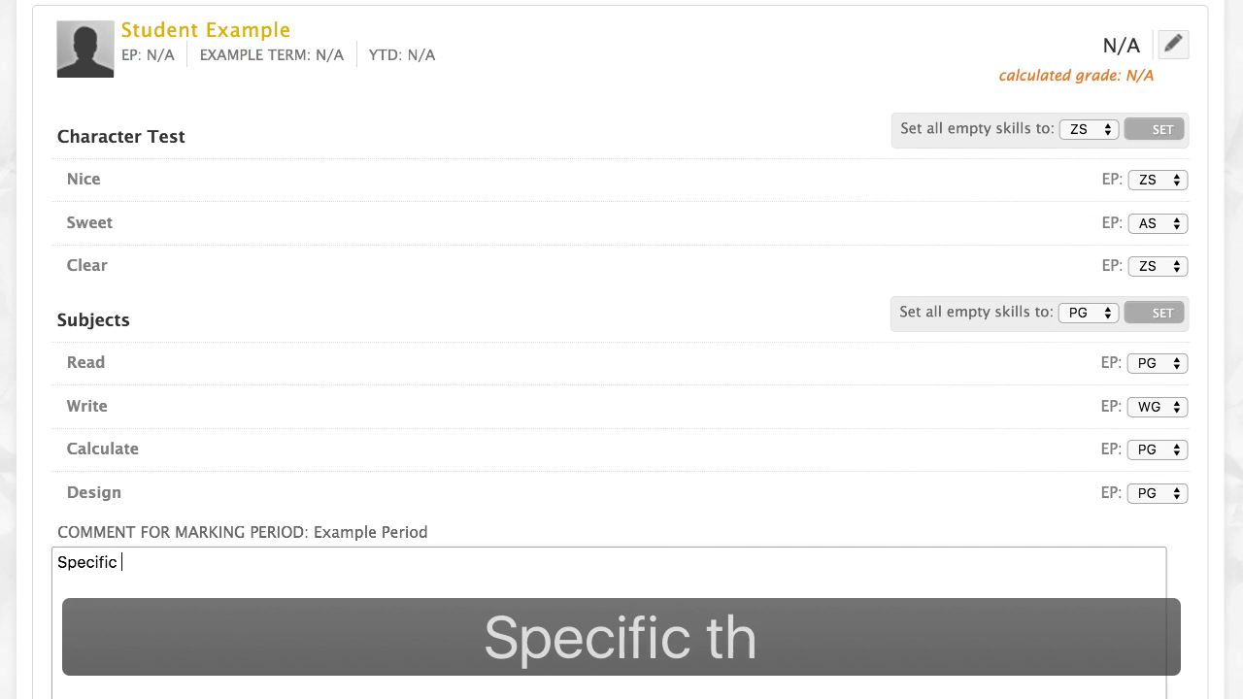
type("things about this student")
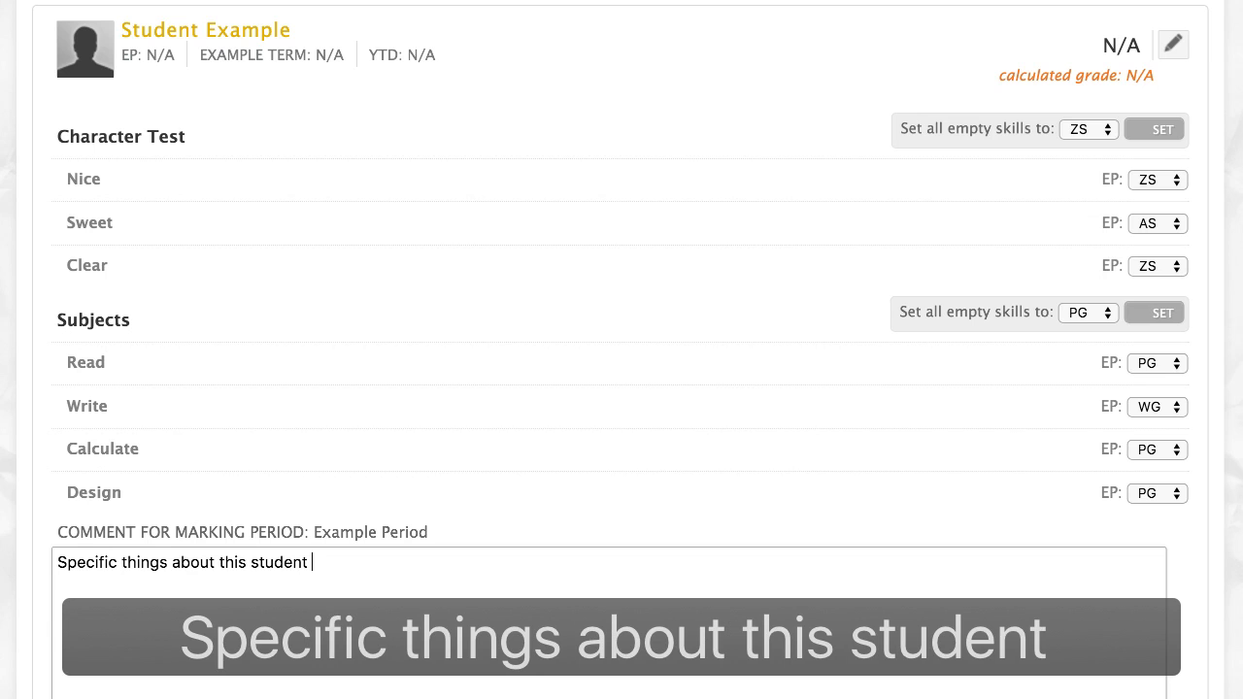
type(".")
key("super+v")
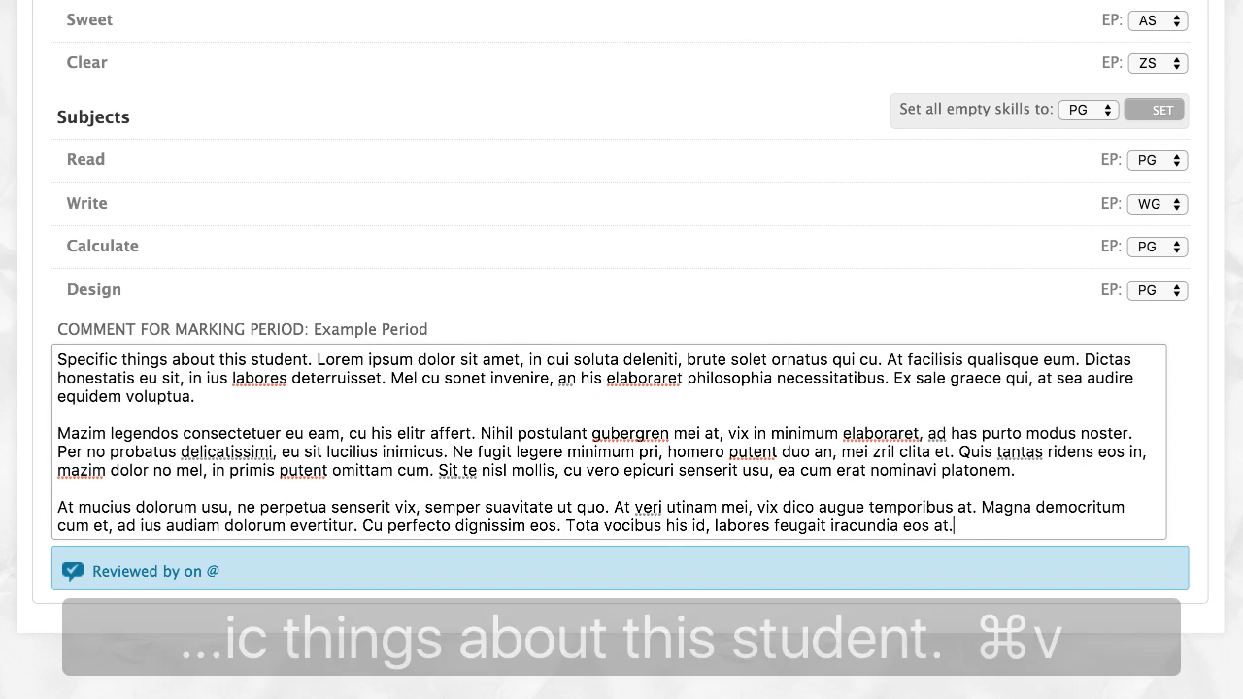
Step: Save the example student's newly written Example Period comment by leaving its text field
scroll(621, 623, "up", 5)
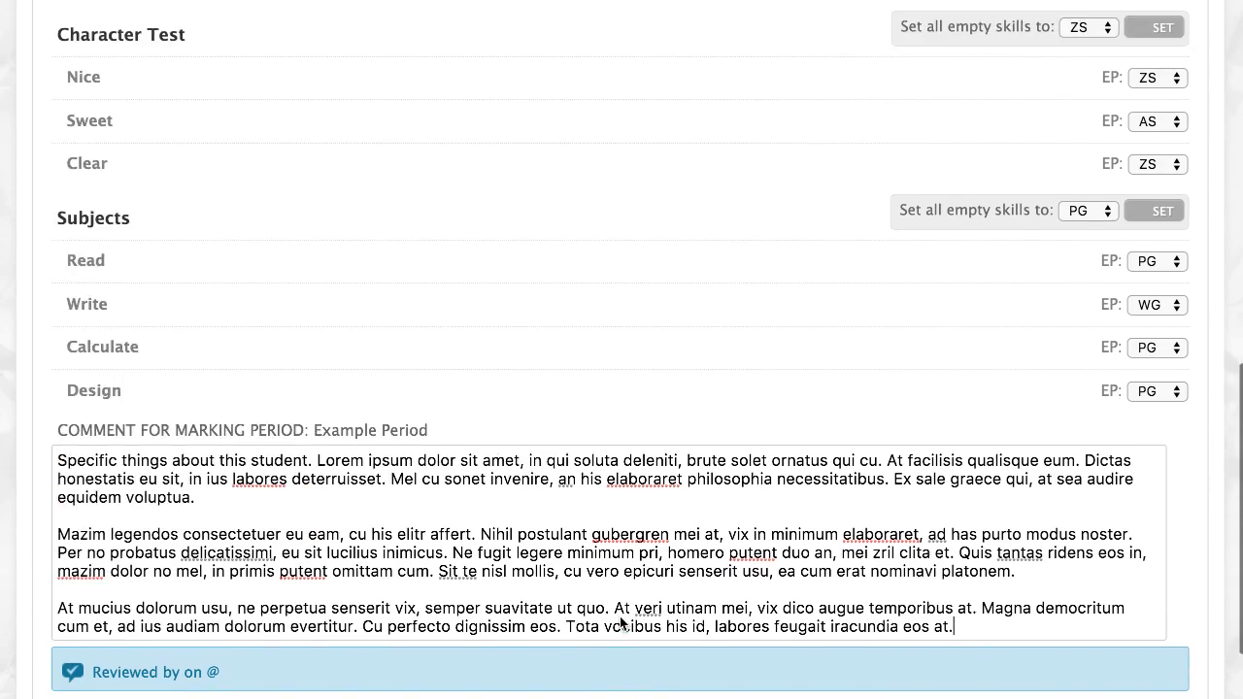
scroll(621, 623, "up", 7)
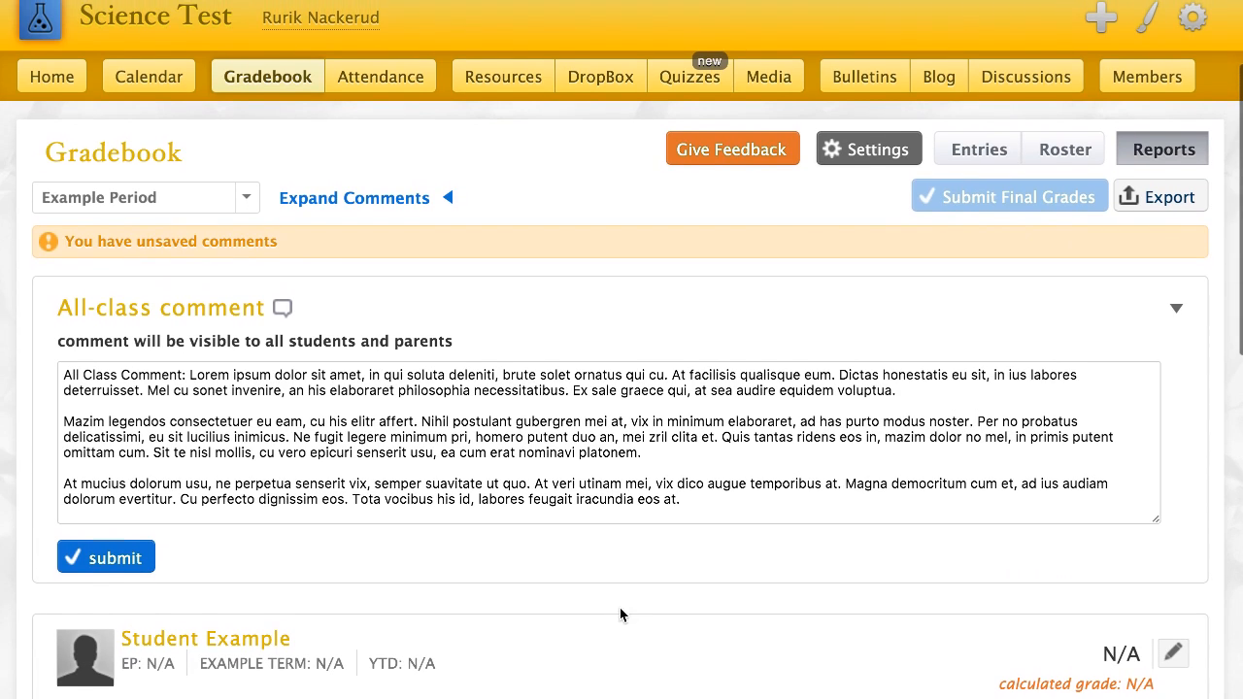
left_click(621, 596)
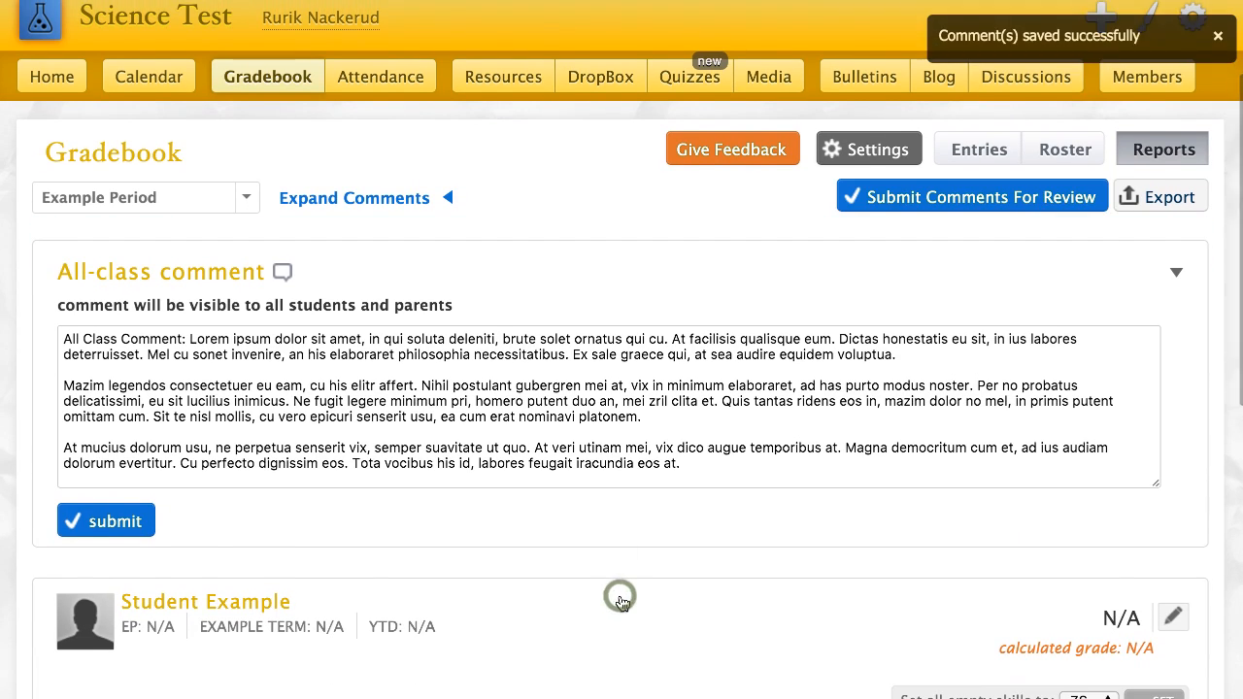
Step: Expand the comments on the gradebook report and look over the example student's skills and full Example Period comment
scroll(621, 596, "down", 6)
scroll(621, 602, "down", 5)
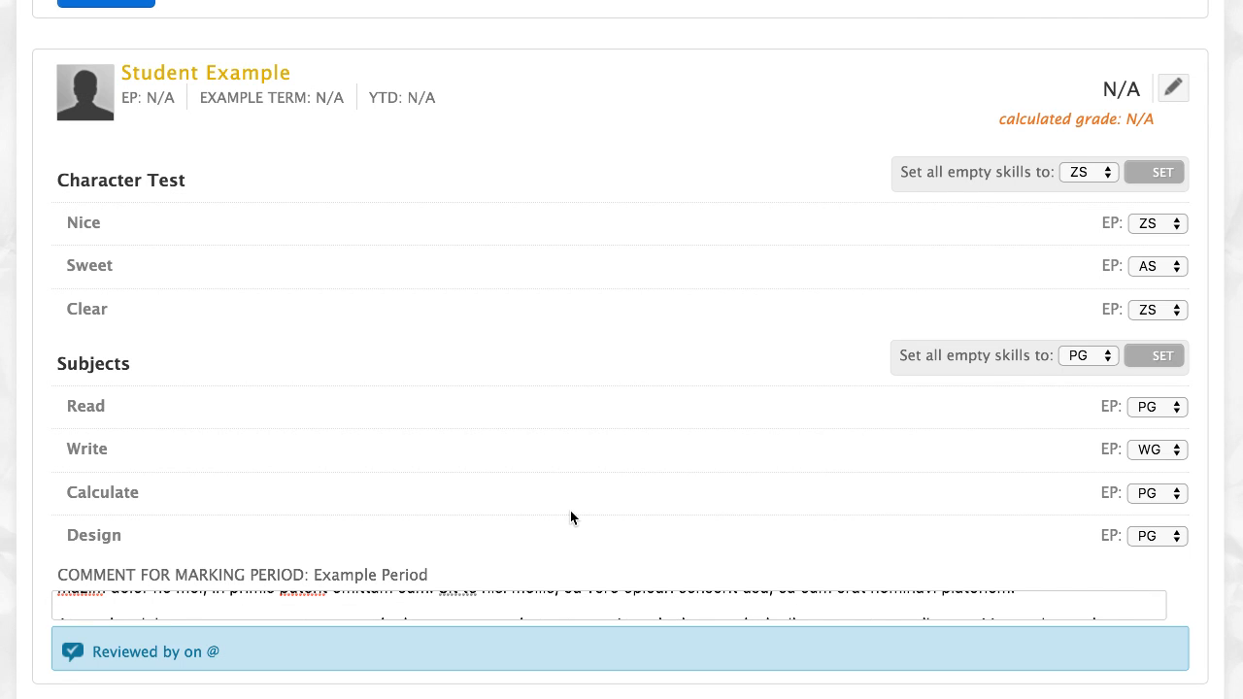
left_click(23, 477)
scroll(22, 475, "down", 2)
scroll(126, 515, "up", 5)
scroll(128, 515, "down", 5)
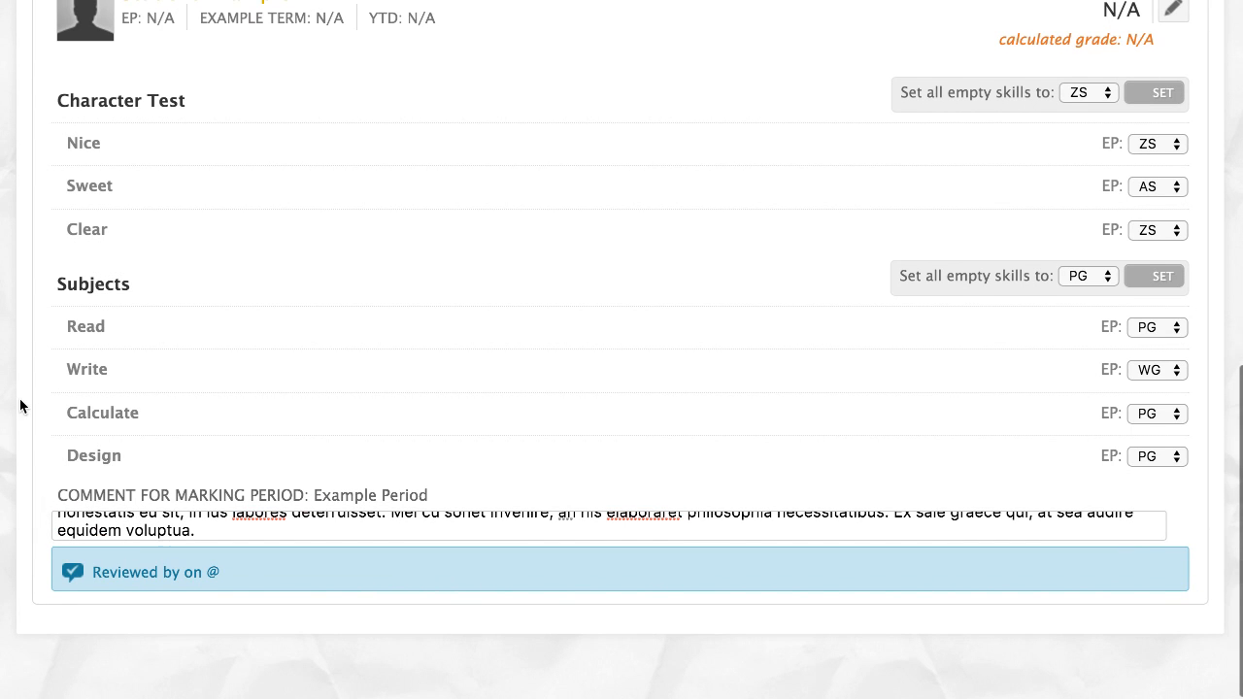
scroll(21, 406, "up", 4)
scroll(21, 403, "up", 3)
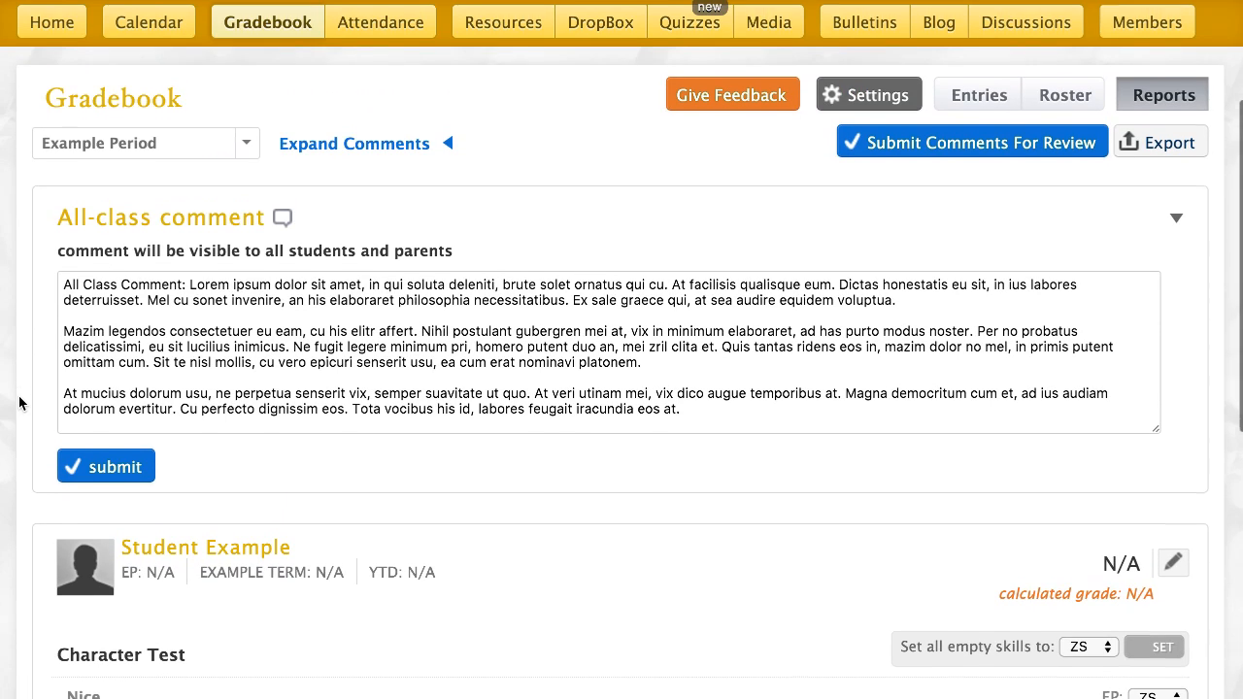
left_click(392, 153)
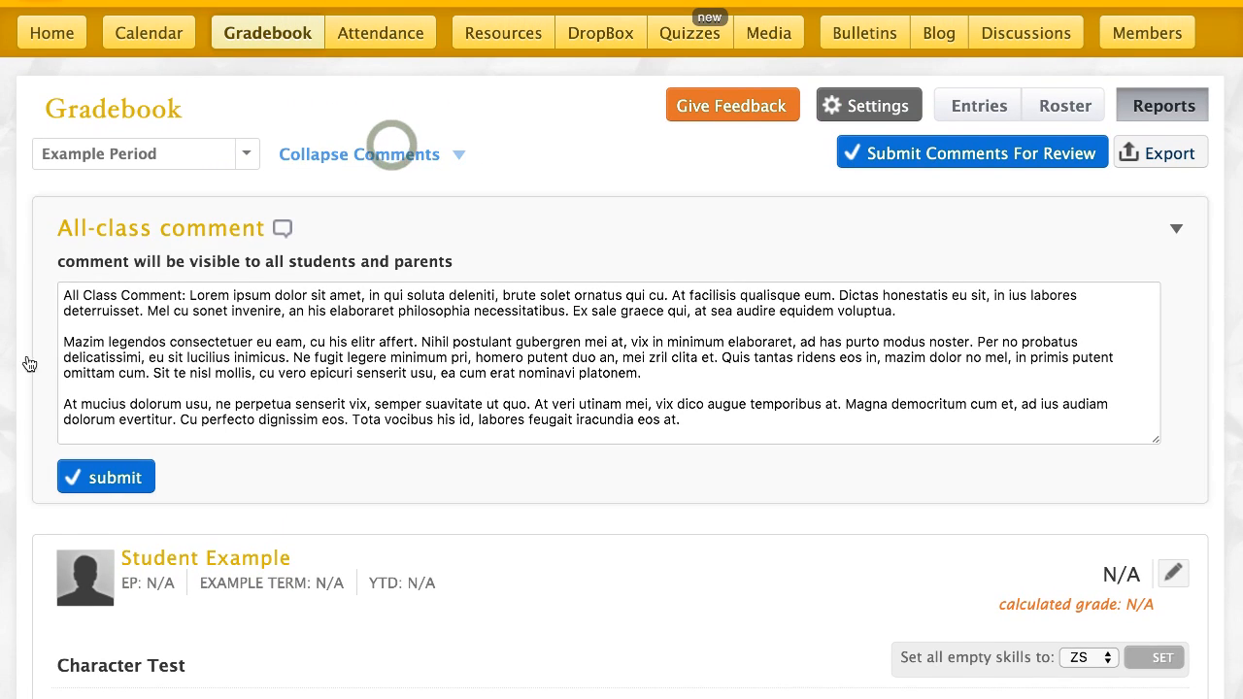
scroll(29, 388, "down", 6)
scroll(29, 388, "down", 3)
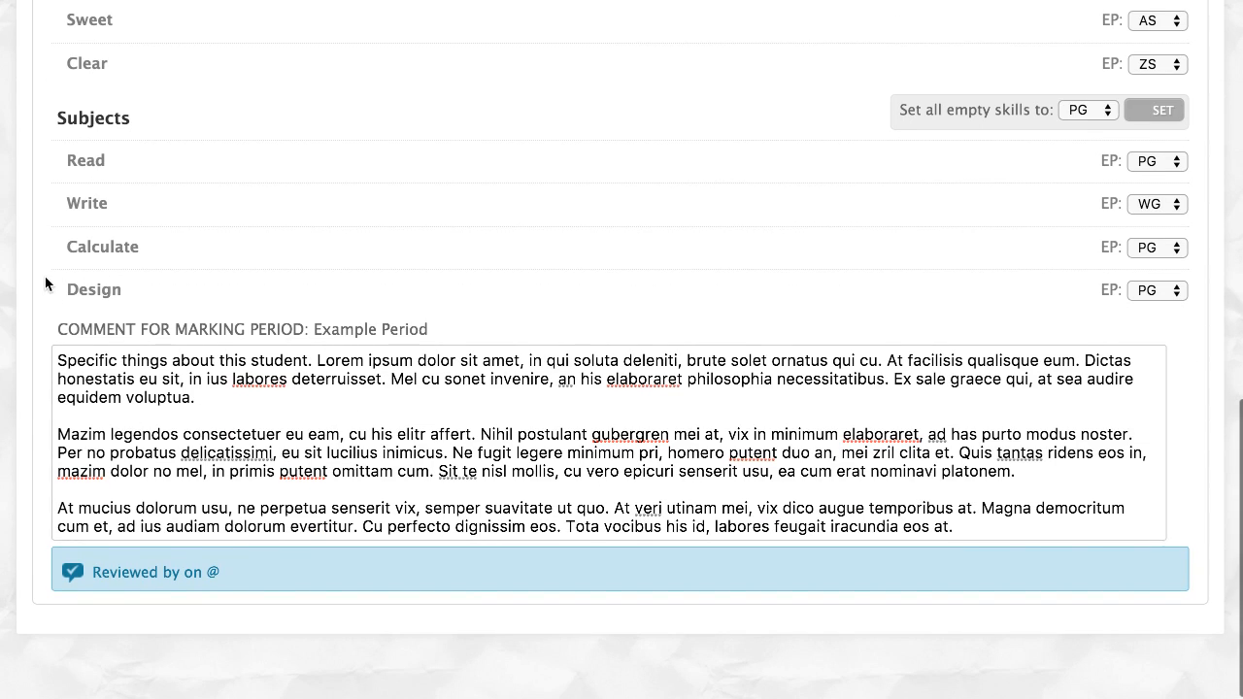
Step: Override the example student's calculated grade with 85 percent and save it
scroll(28, 250, "up", 4)
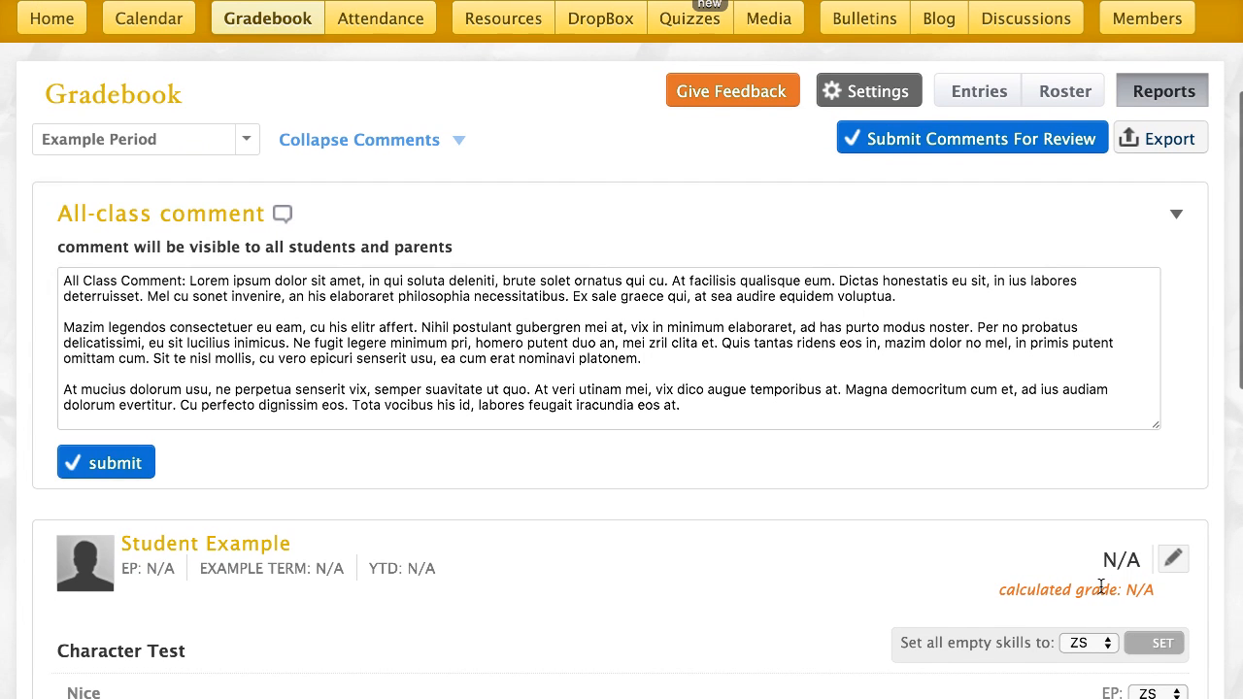
left_click(1173, 559)
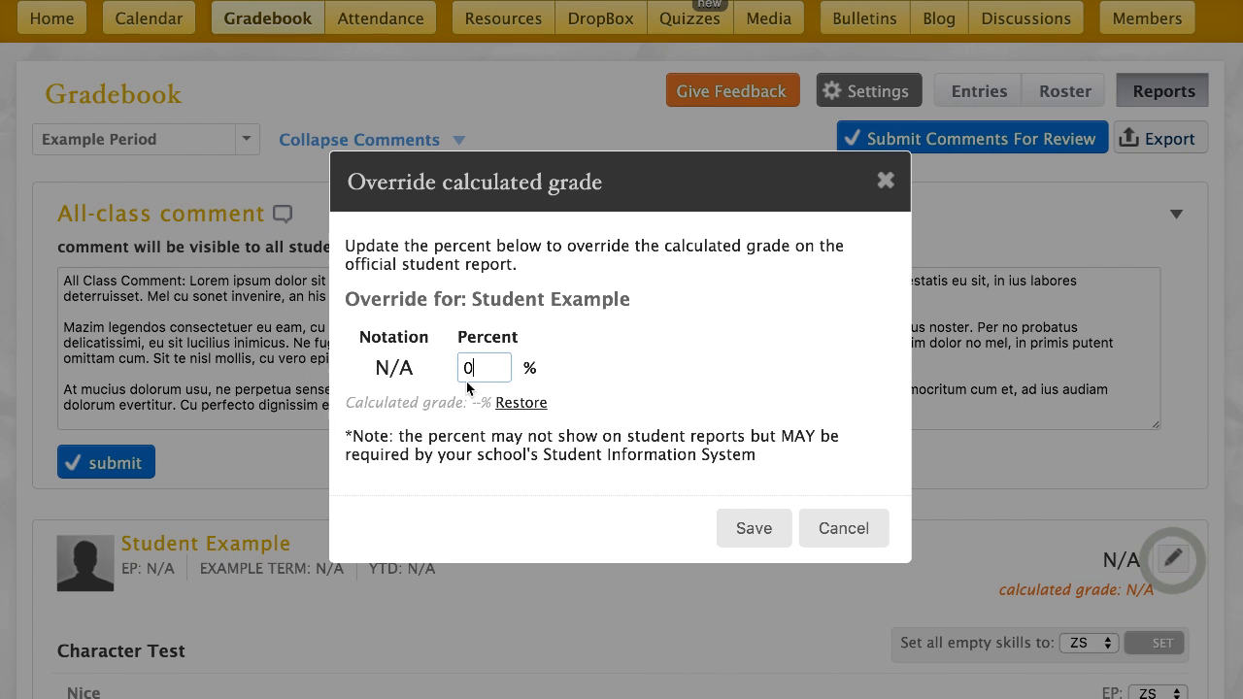
type("85")
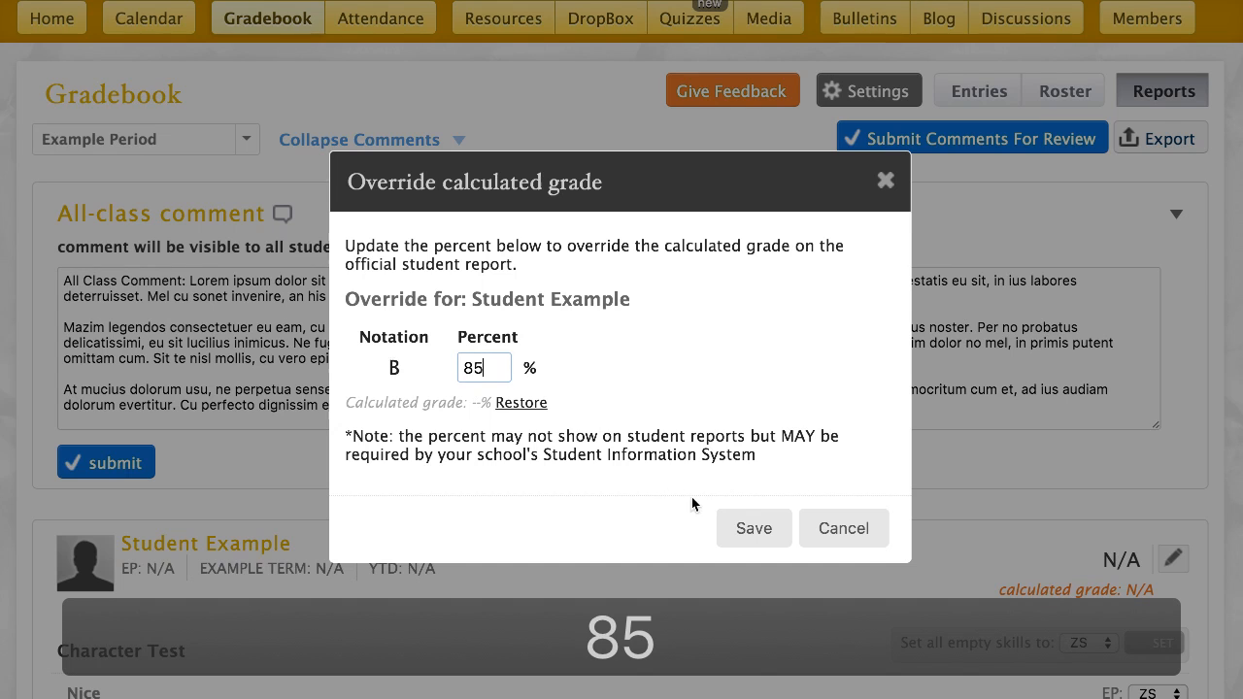
left_click(734, 525)
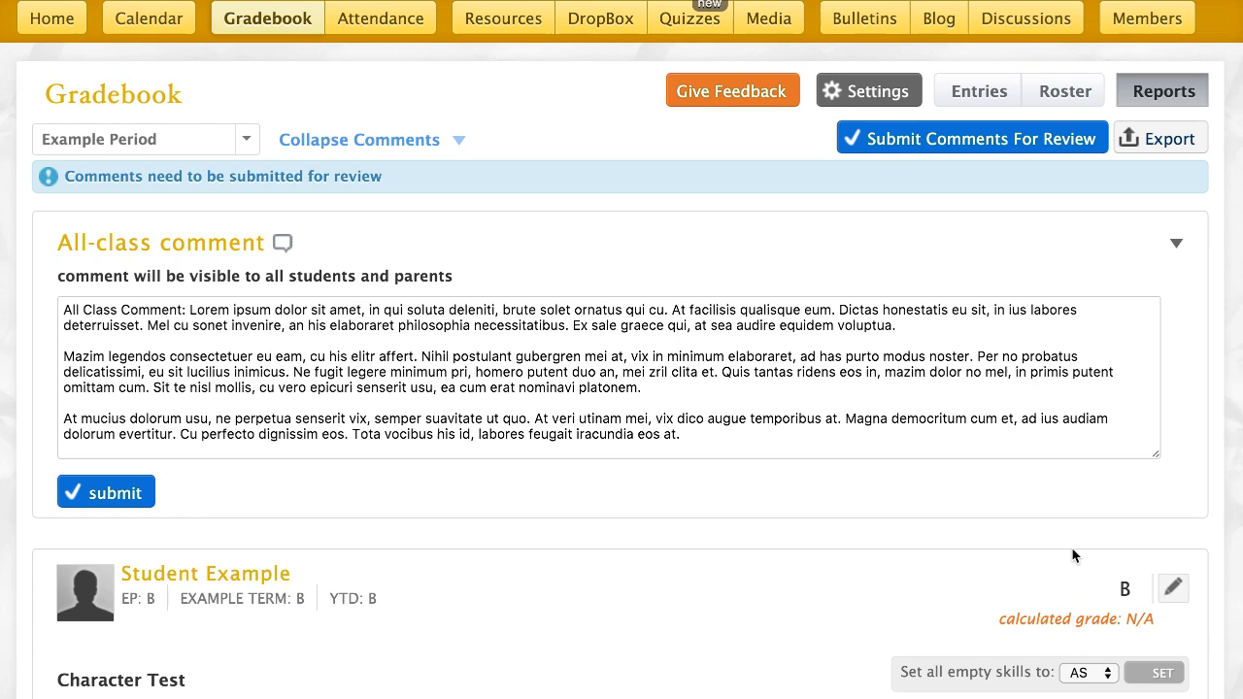
Step: Submit all Example Period comments for review and confirm the submission
scroll(1070, 552, "up", 3)
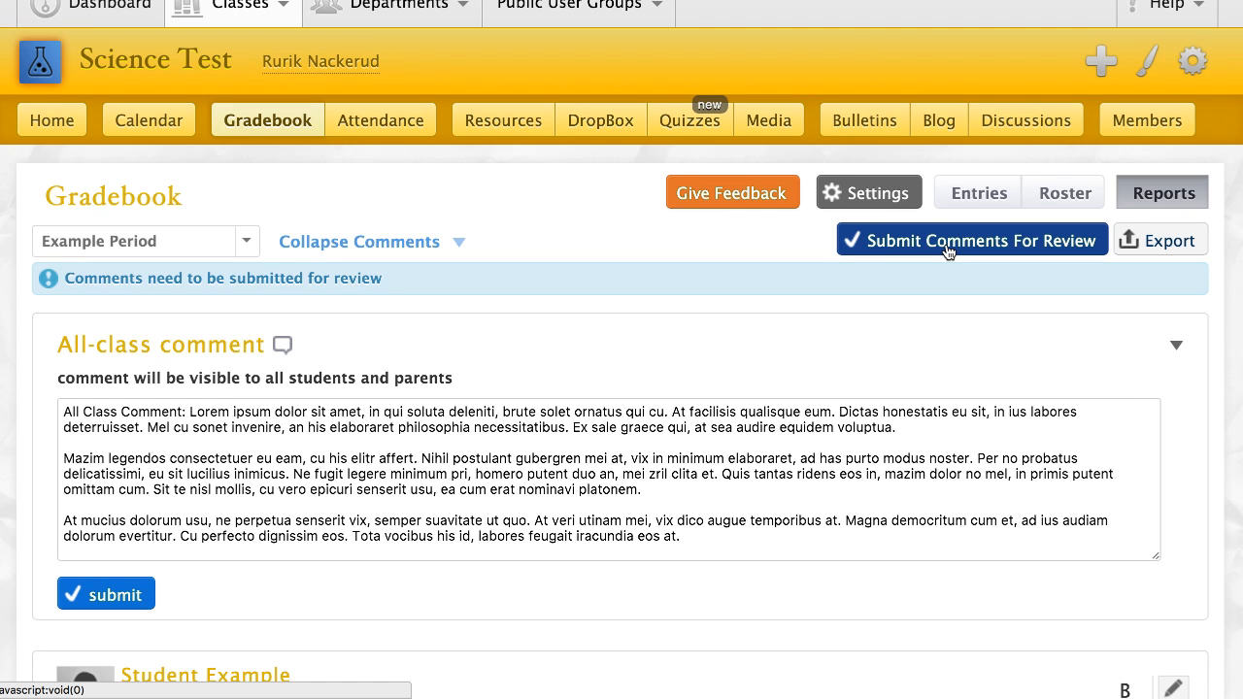
left_click(947, 248)
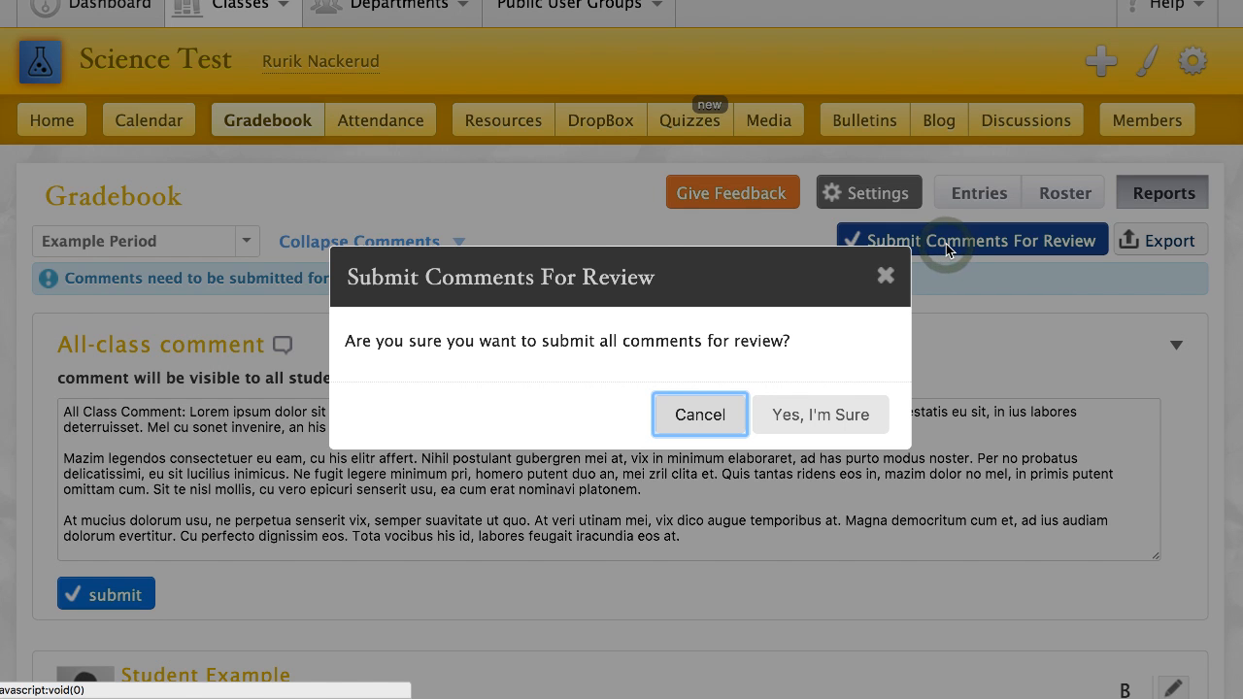
left_click(761, 412)
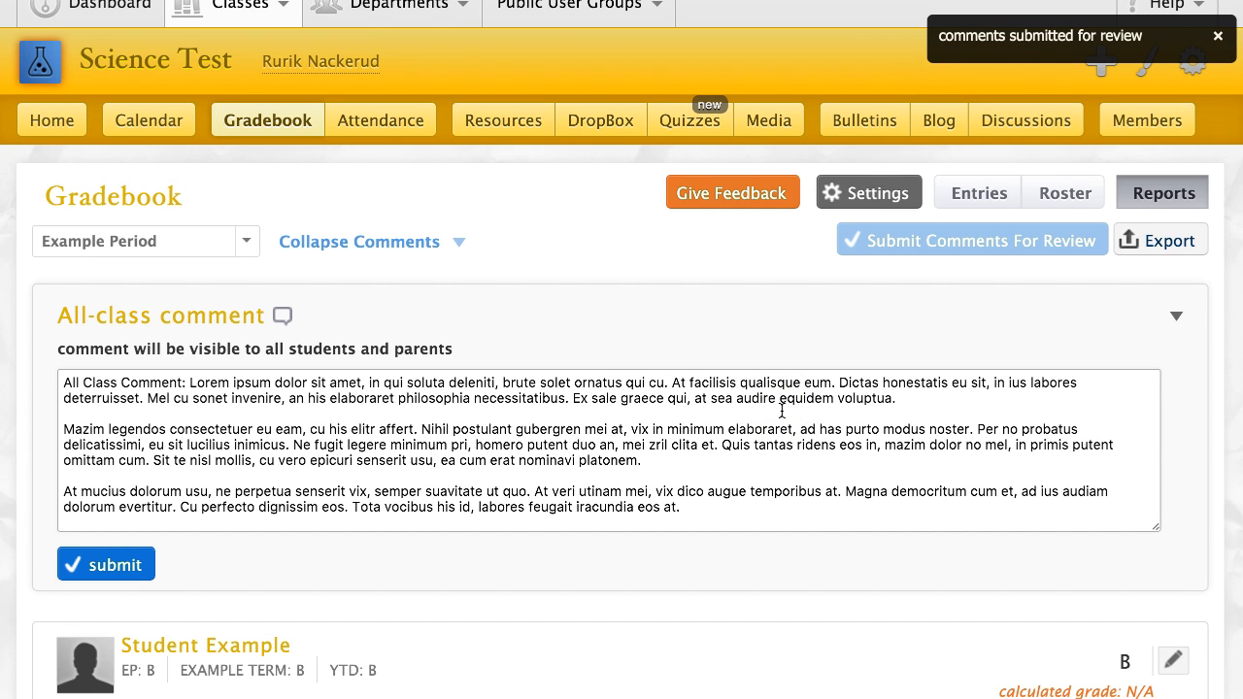
Step: Go to the dashboard and open its Review Comments page
scroll(389, 231, "up", 3)
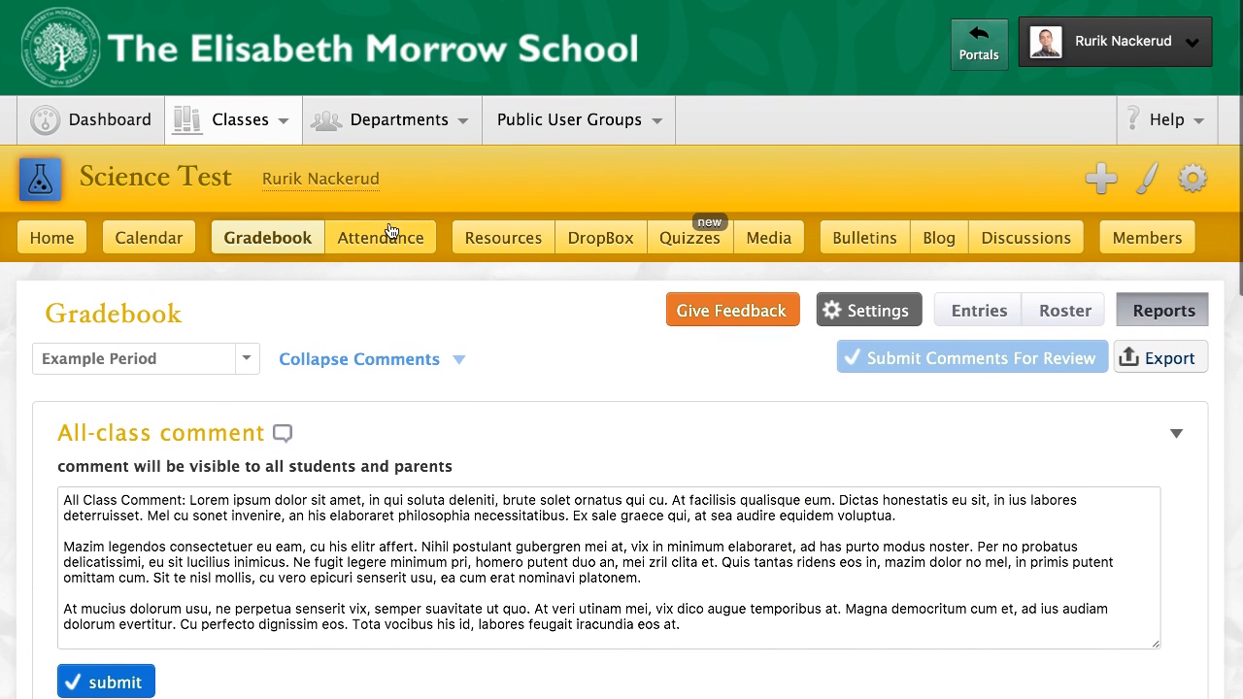
mouse_move(337, 175)
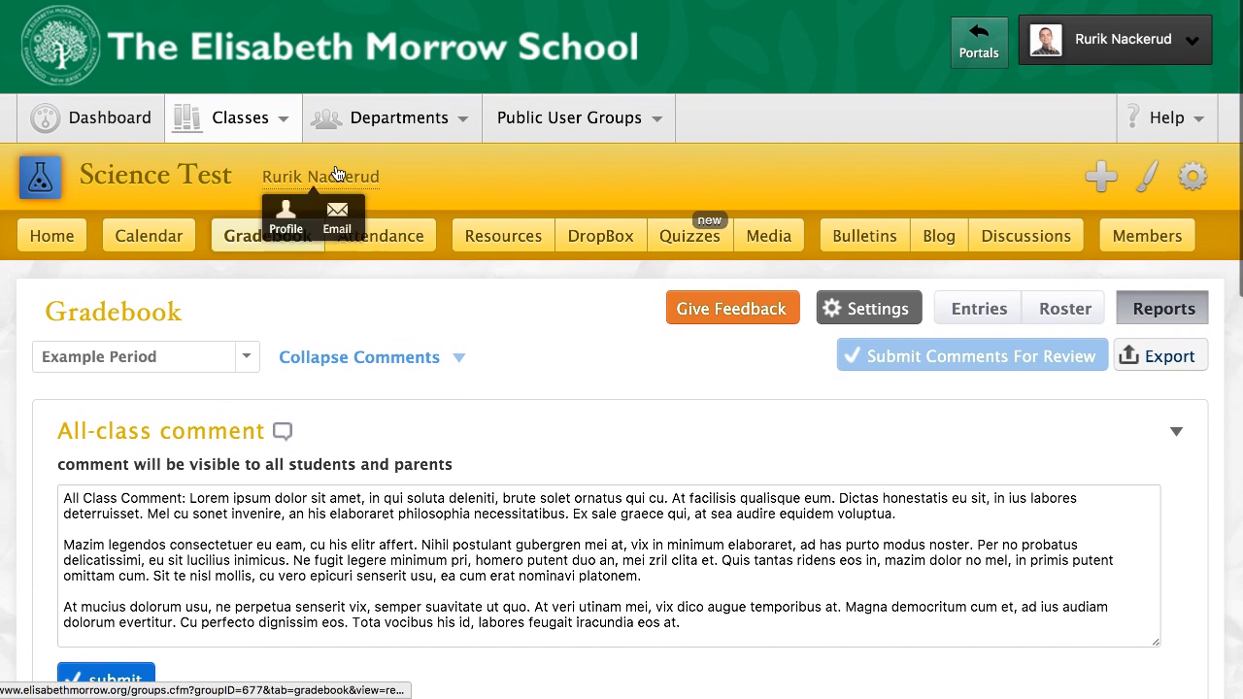
left_click(133, 125)
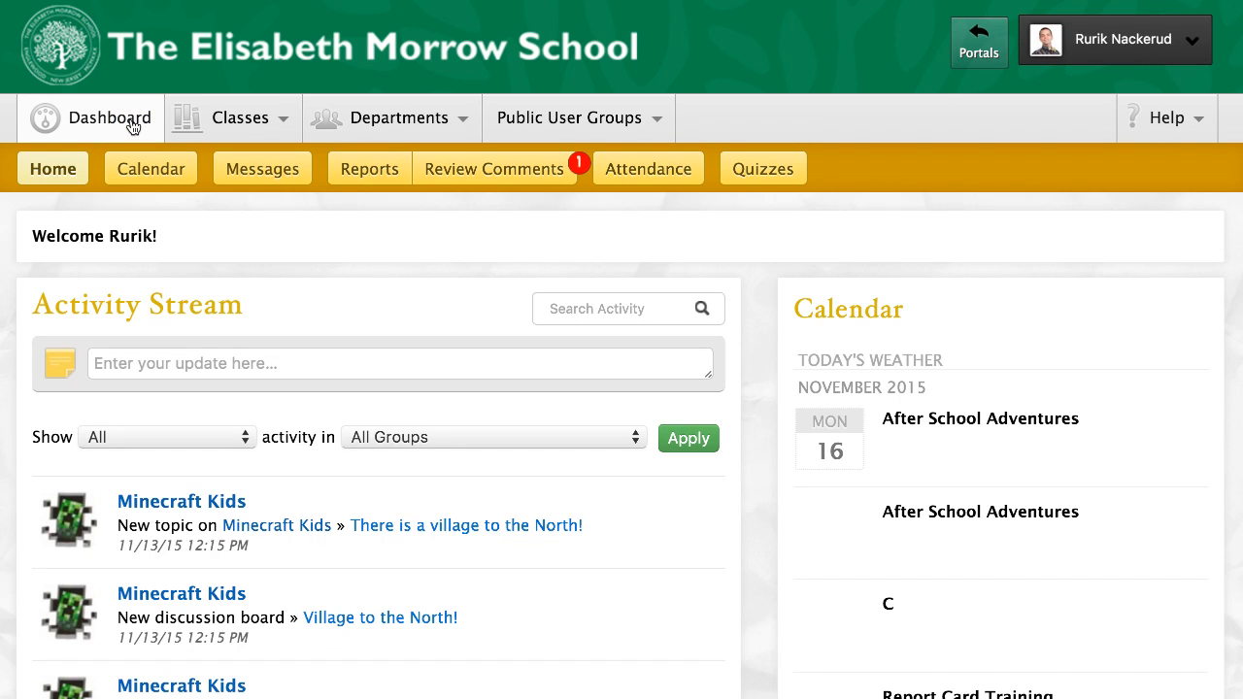
left_click(501, 177)
Step: Highlight the all-class paragraphs and then the student-specific paragraphs in the pending Science Test comment
scroll(501, 179, "down", 5)
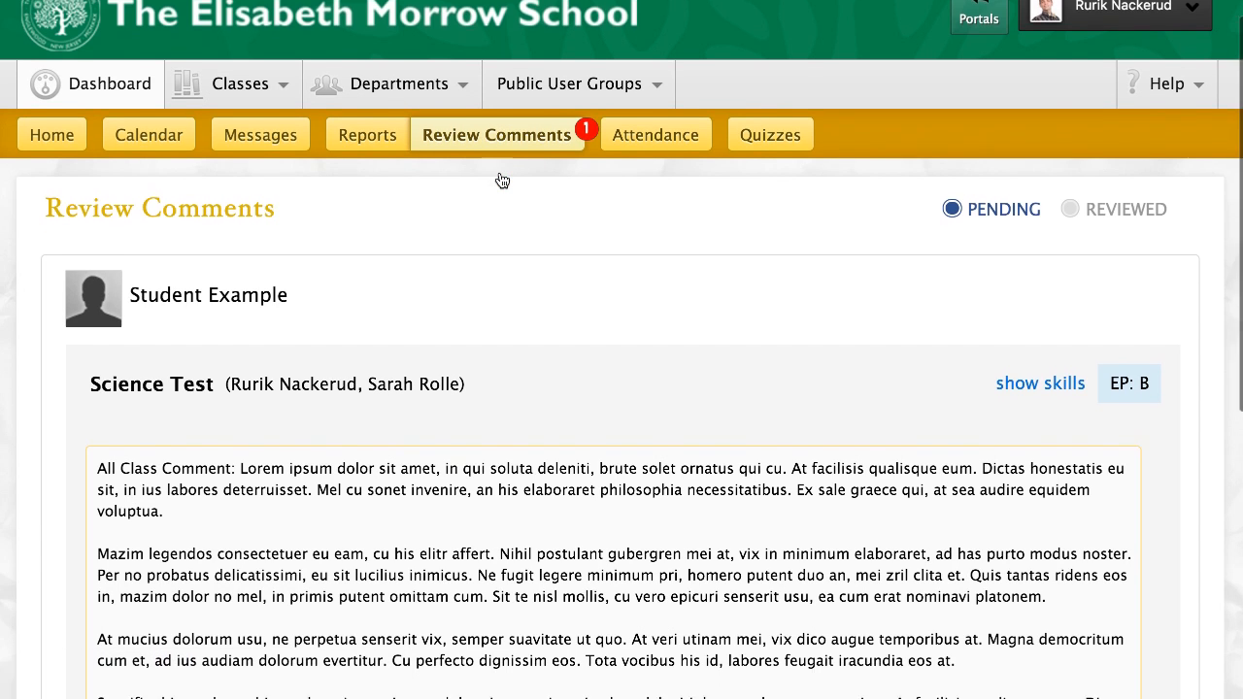
scroll(501, 180, "down", 1)
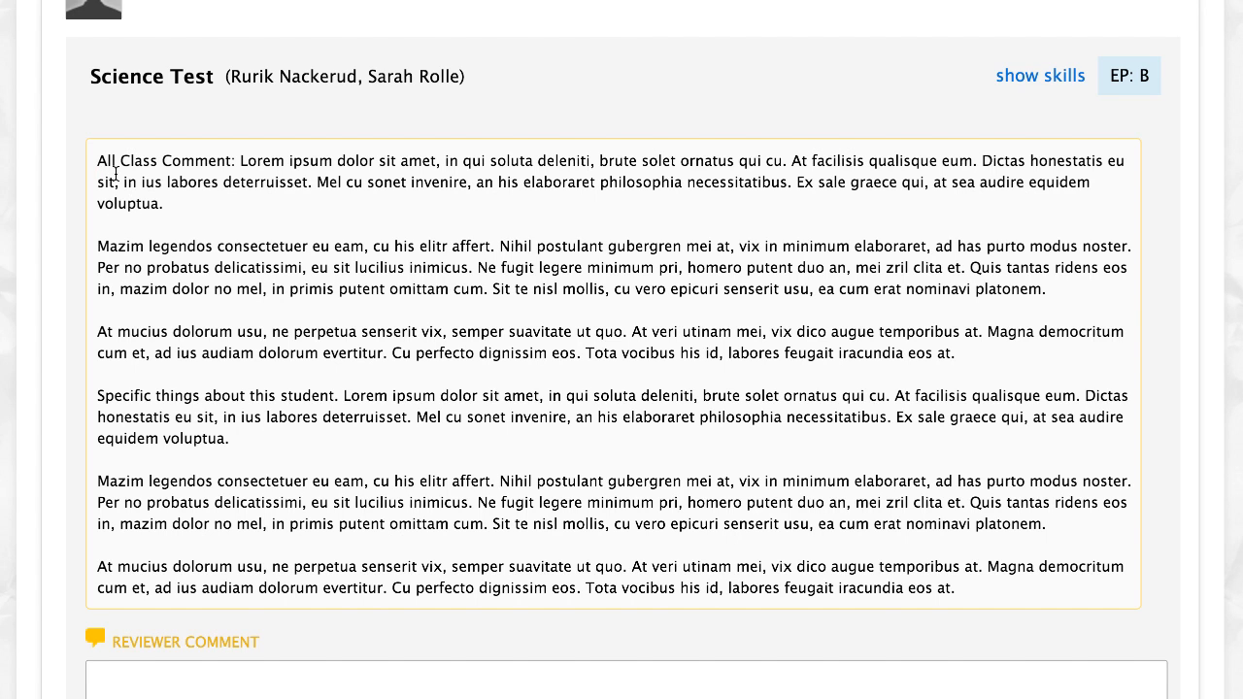
left_click_drag(98, 161, 968, 341)
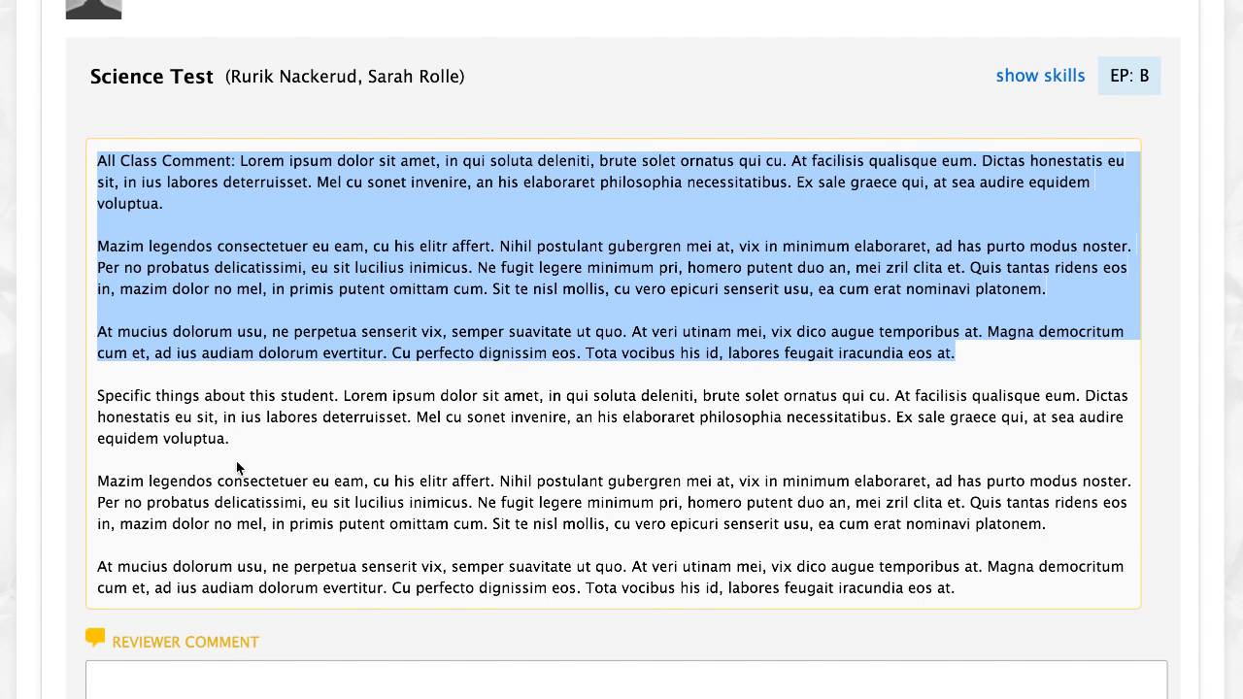
left_click_drag(99, 397, 974, 587)
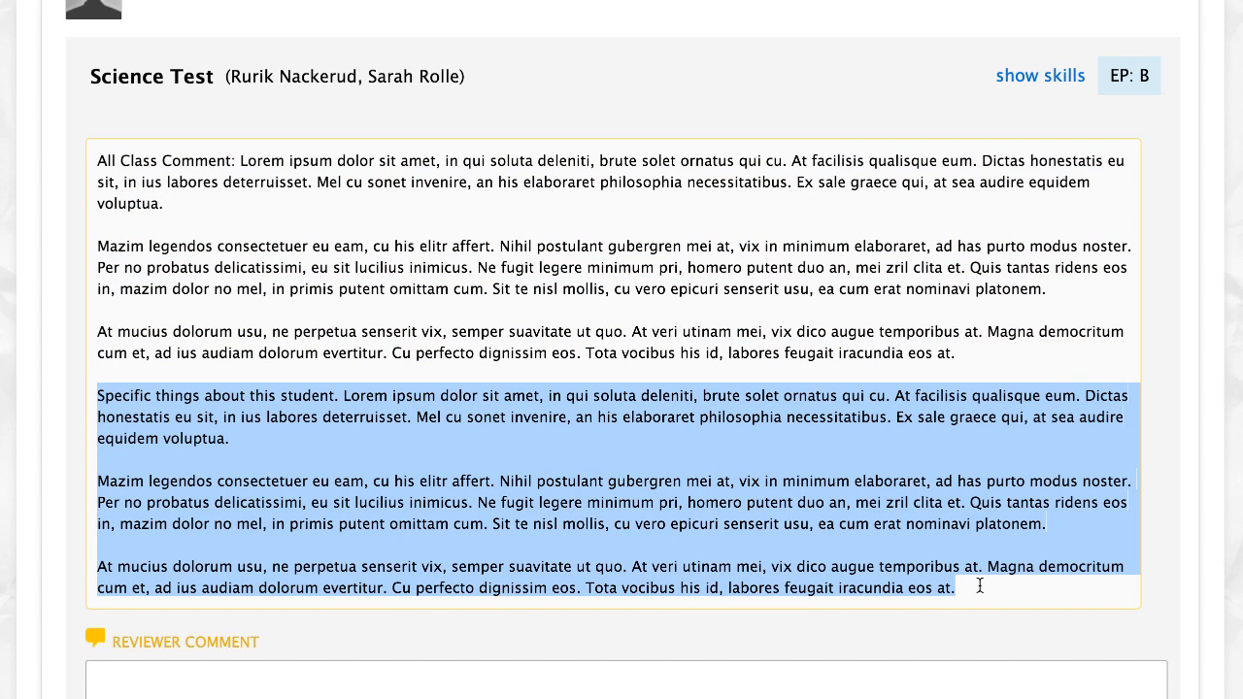
Step: Enter "Feedback and notes." as the reviewer comment for the Science Test report, followed by a line break
scroll(959, 529, "down", 4)
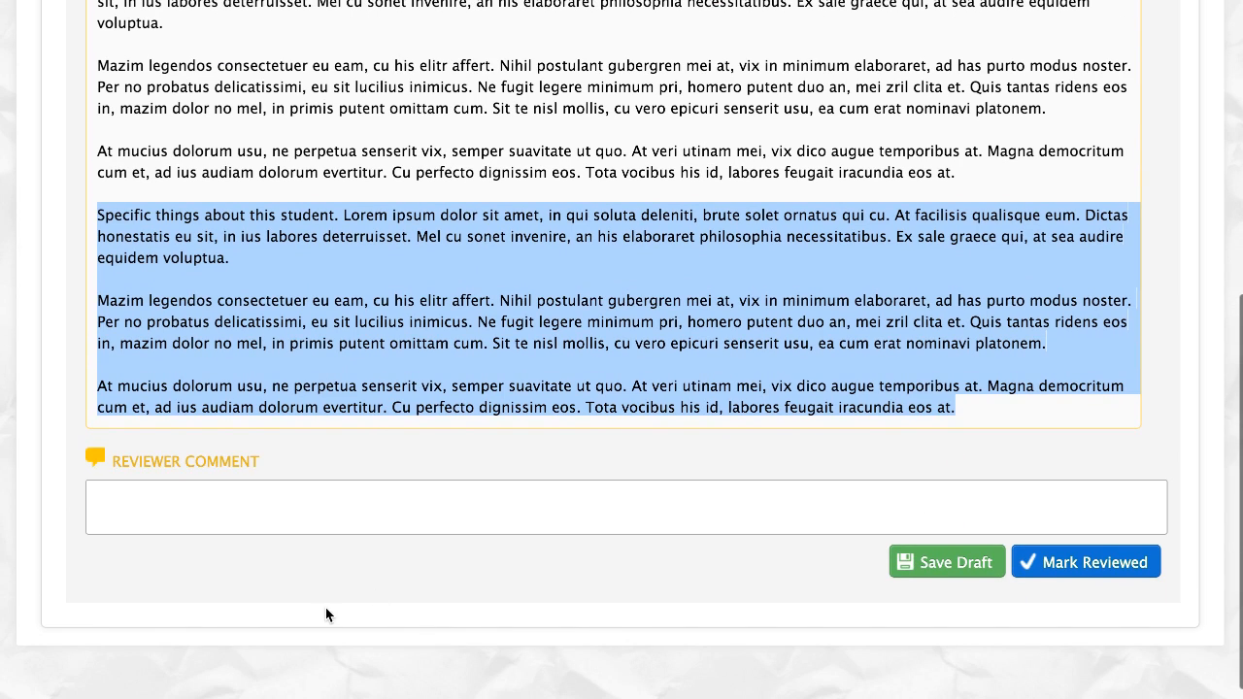
left_click(193, 517)
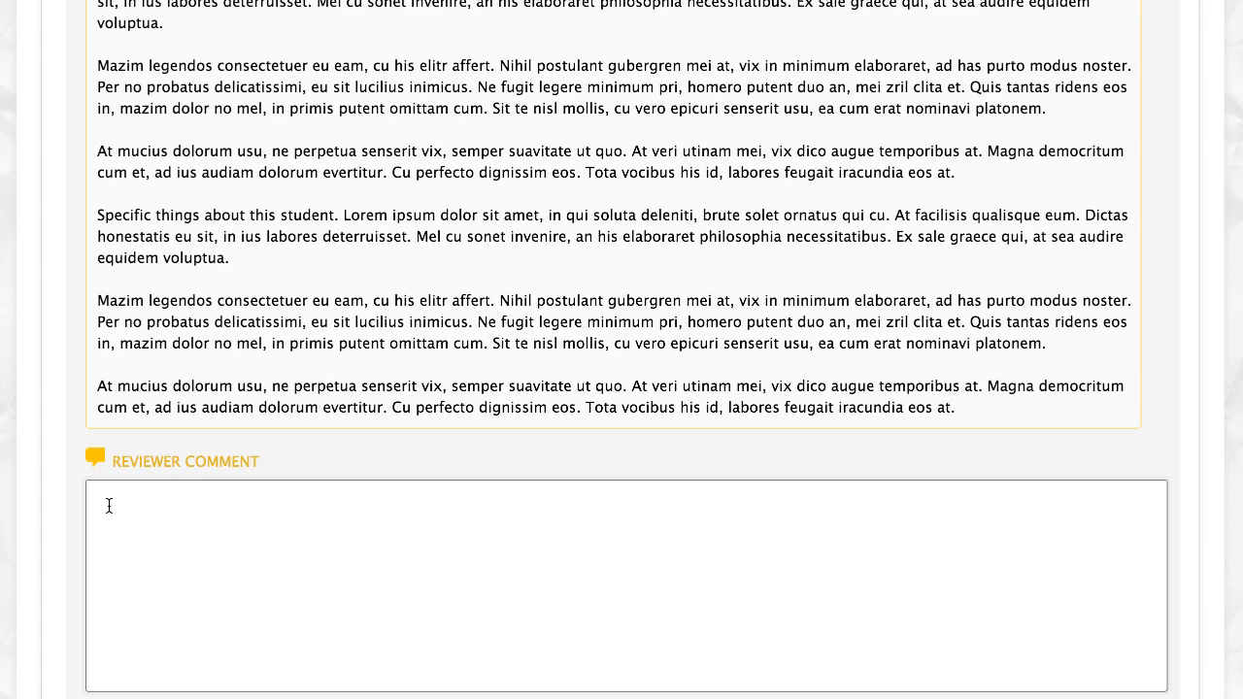
type("Feedback and")
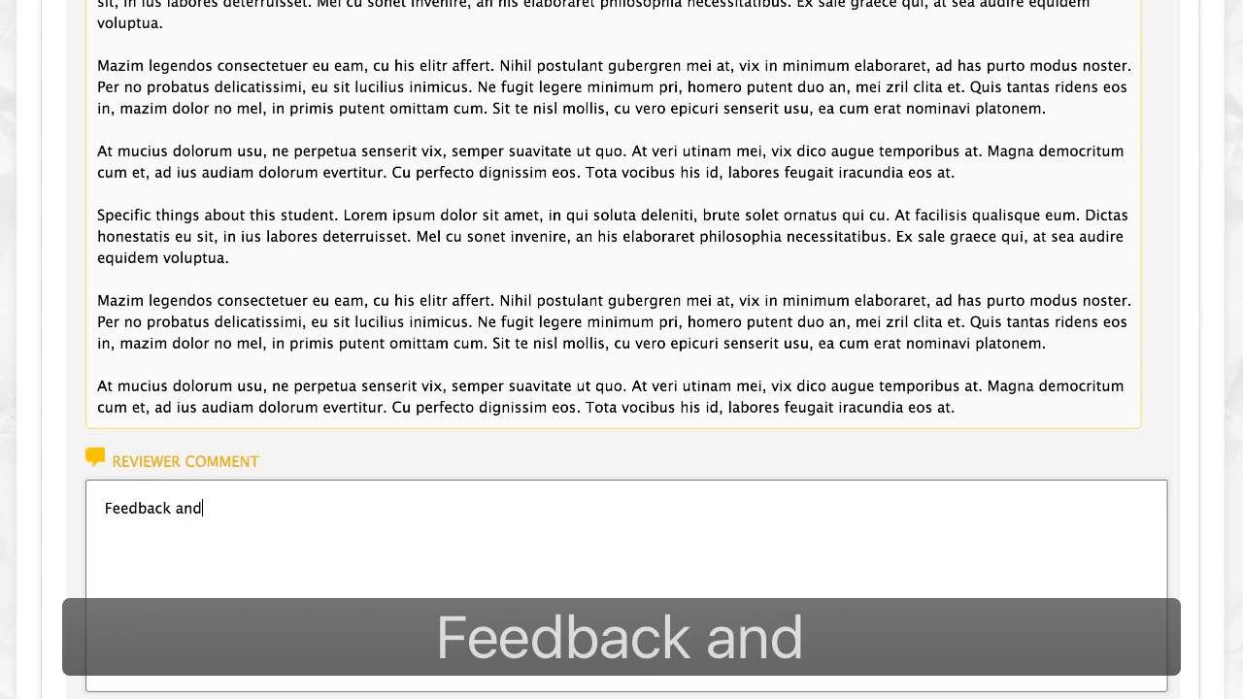
type(" notes.")
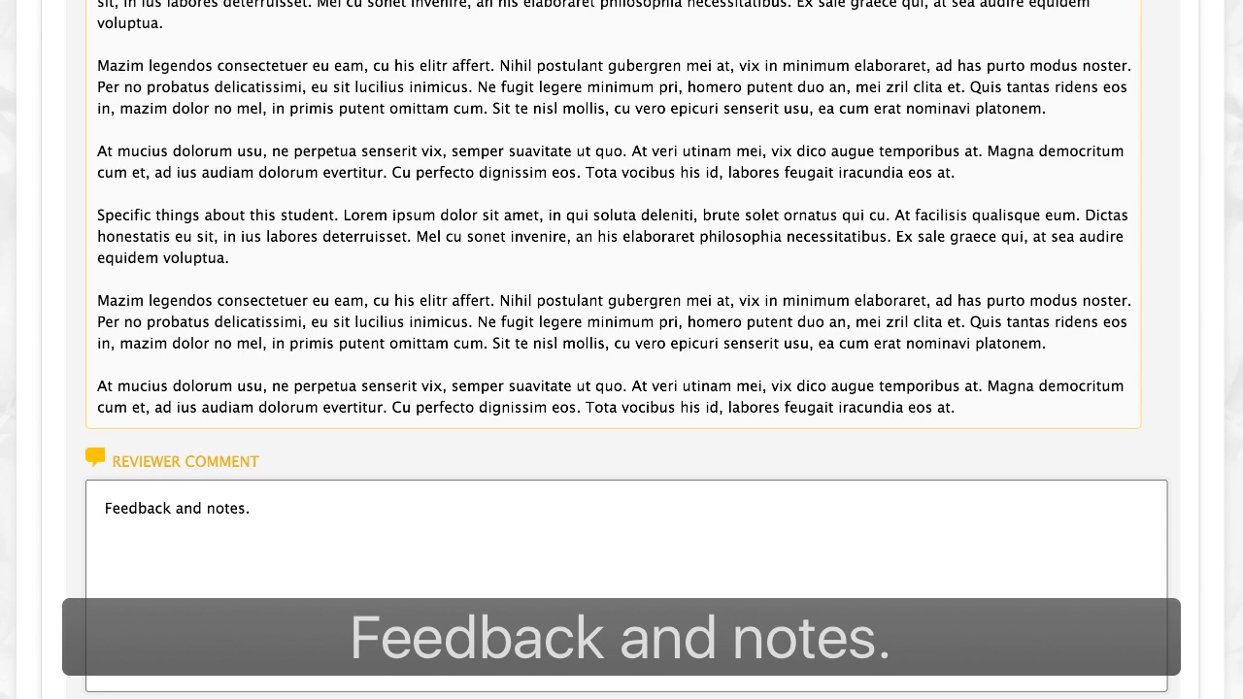
key("Return")
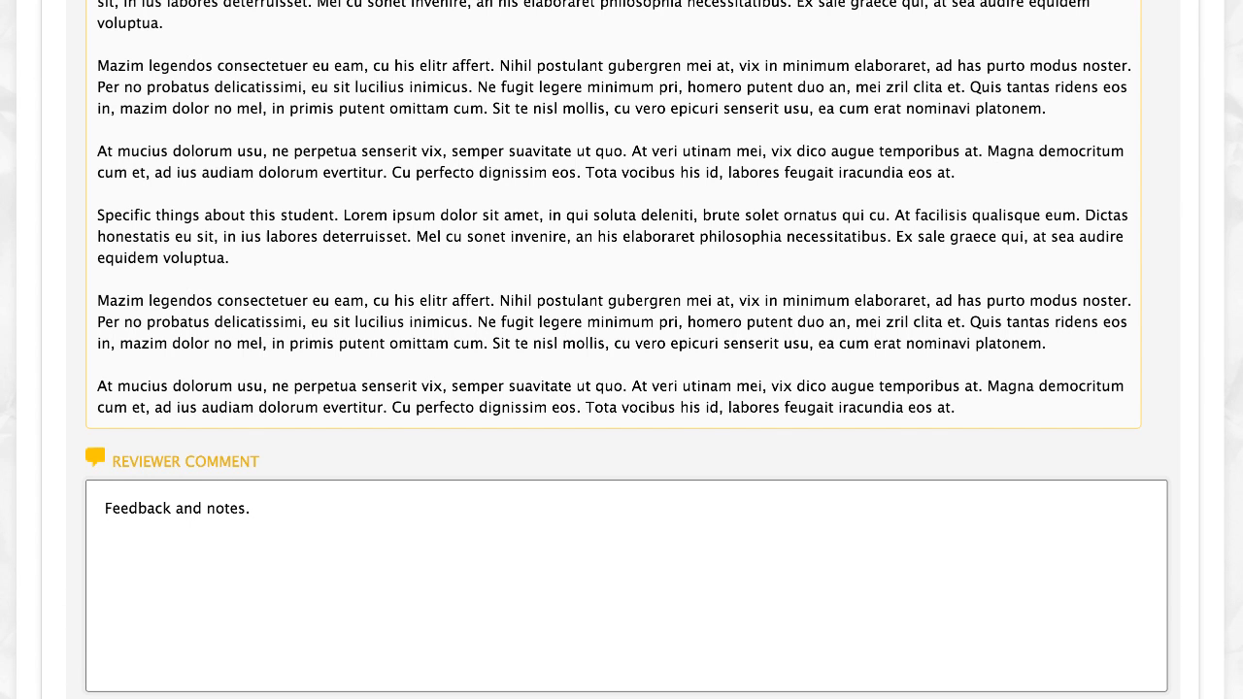
Step: Copy the sentence "Mazim legendos consectetuer eu eam, cu his elitr affert." from the pending comment into the reviewer comment below the feedback line
scroll(102, 405, "up", 1)
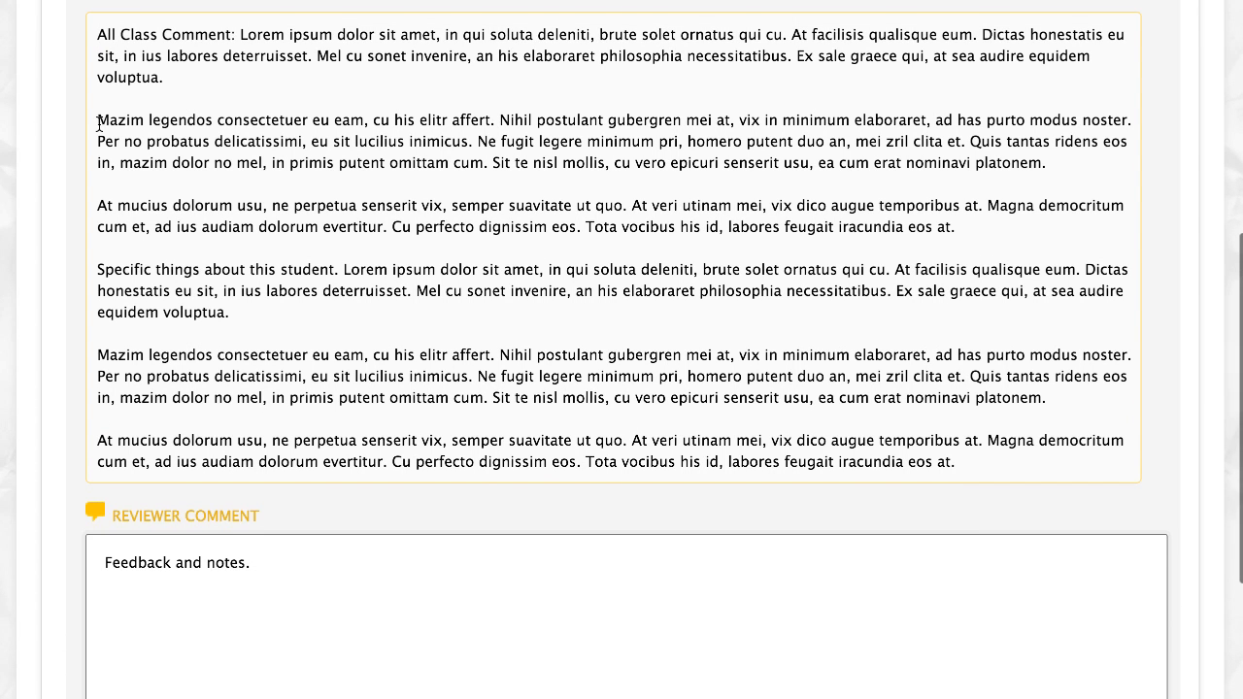
left_click_drag(99, 123, 496, 119)
key("super+c")
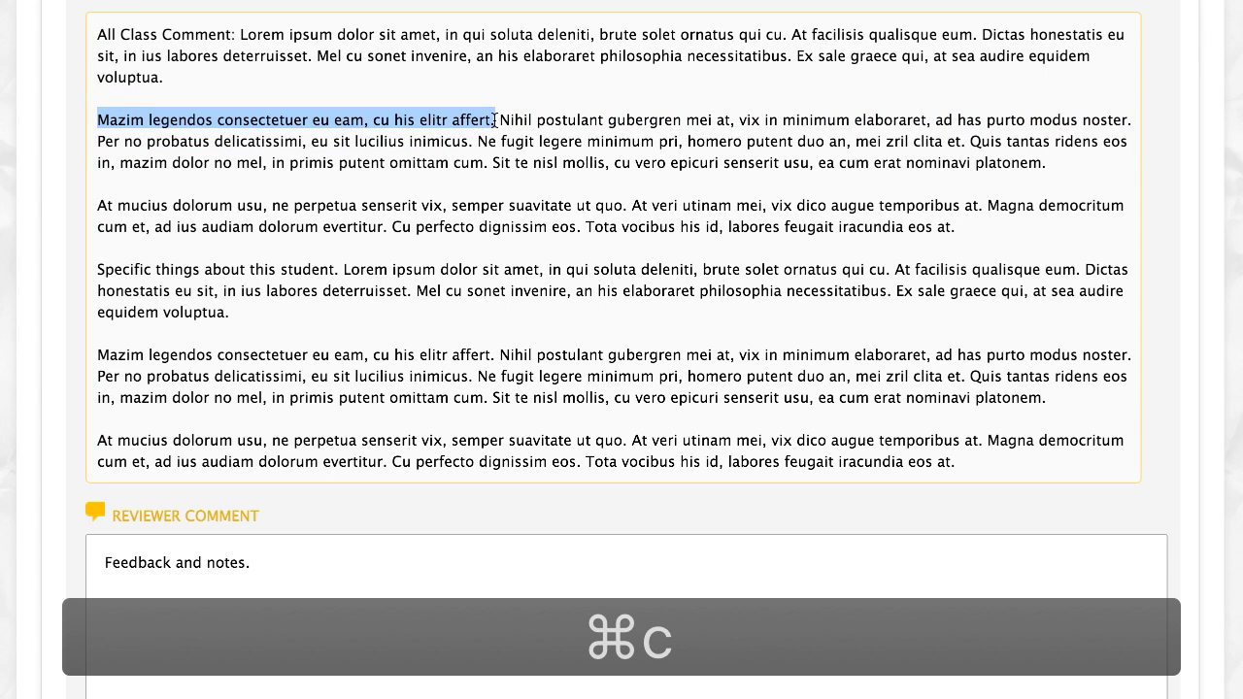
scroll(480, 344, "down", 3)
left_click(325, 454)
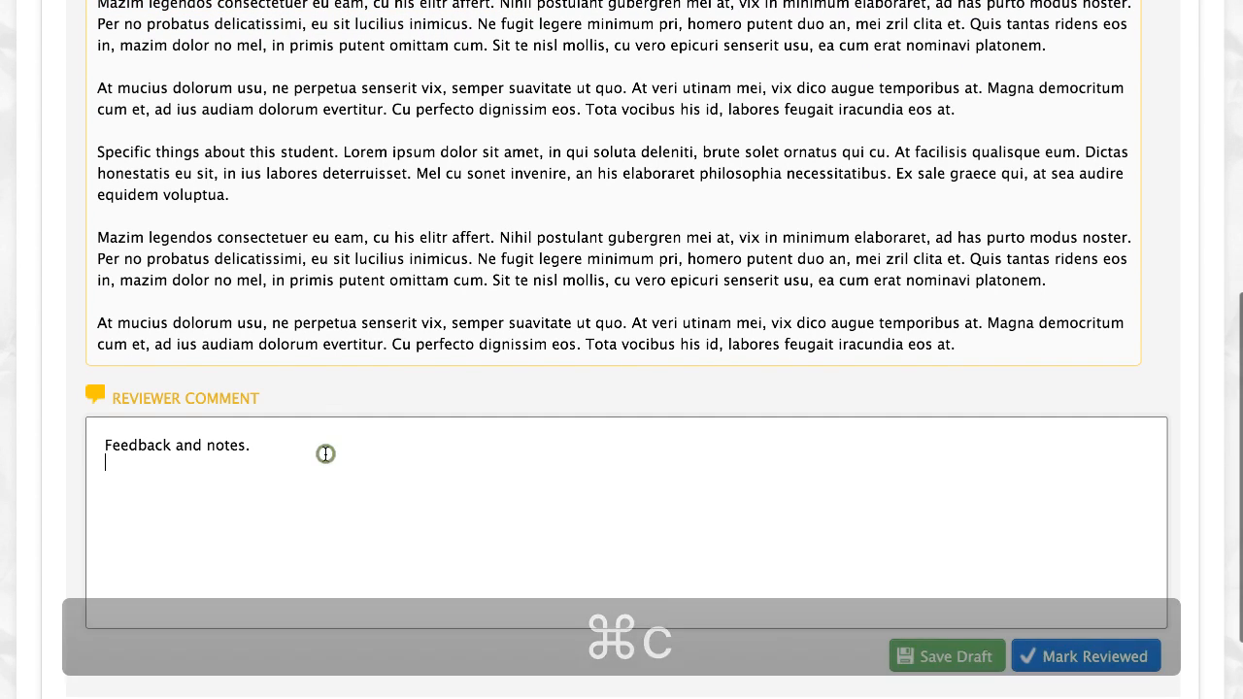
key("Down")
key("super+v")
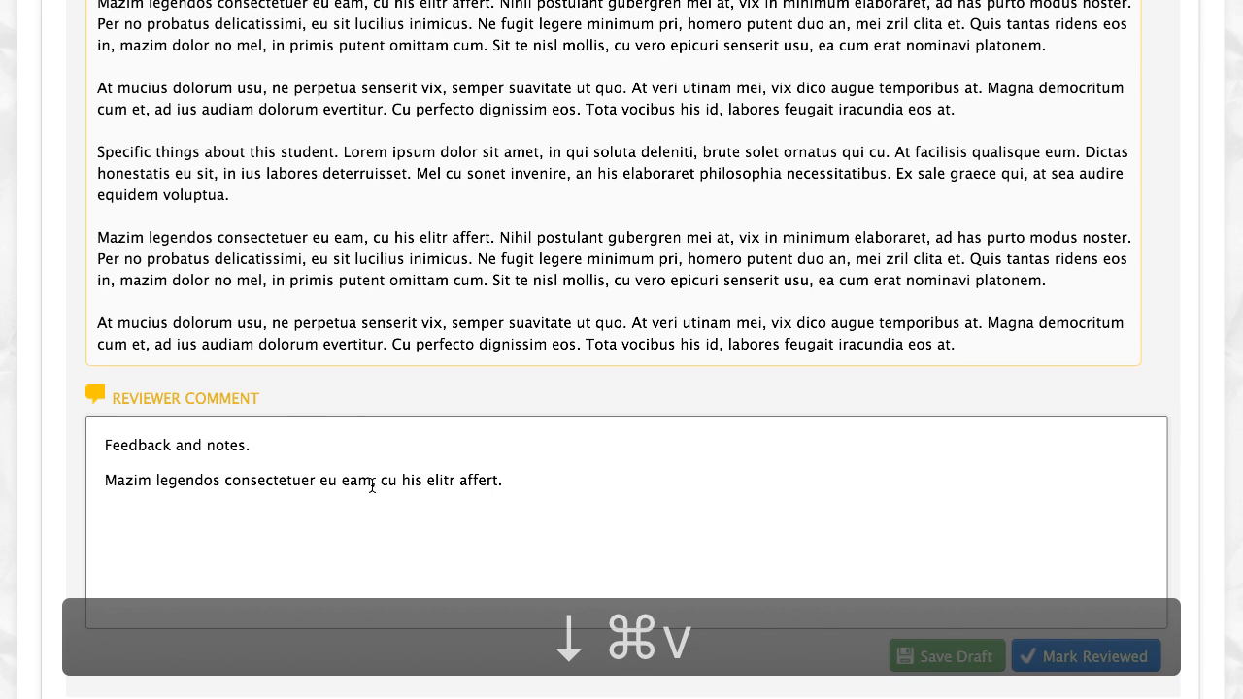
Step: Replace "consectetuer" with "conducier" in the reviewer comment and save it as a draft
double_click(225, 479)
type("con")
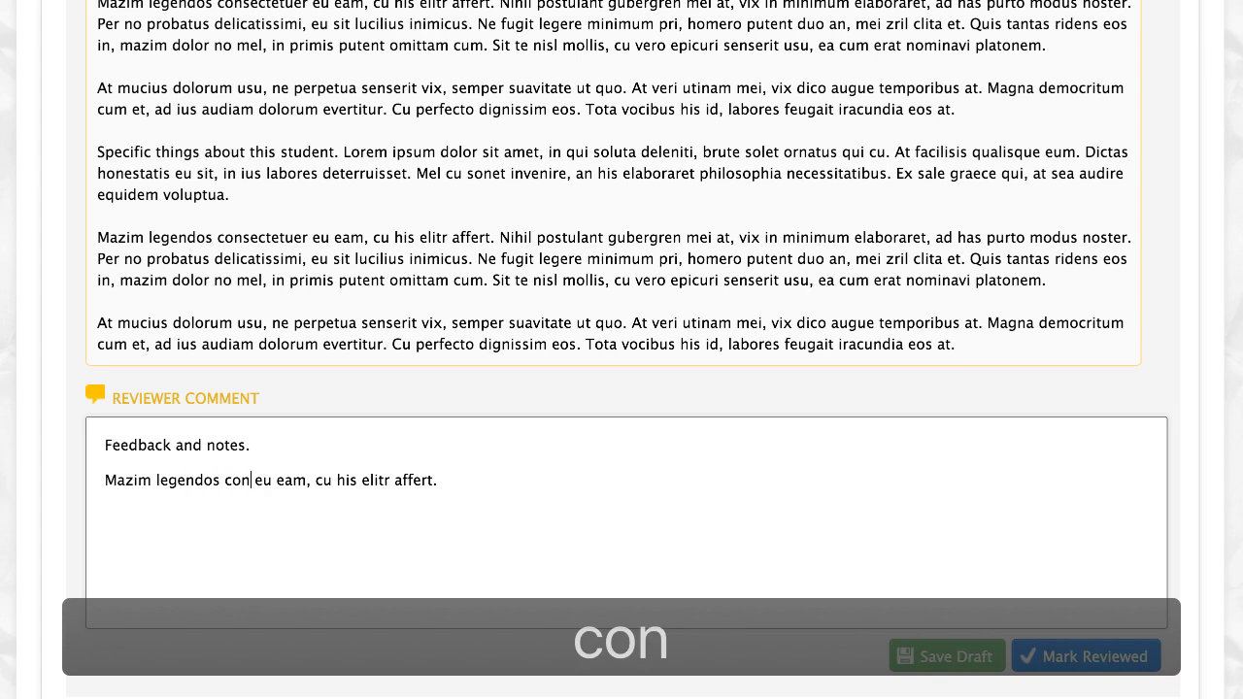
type("ducier")
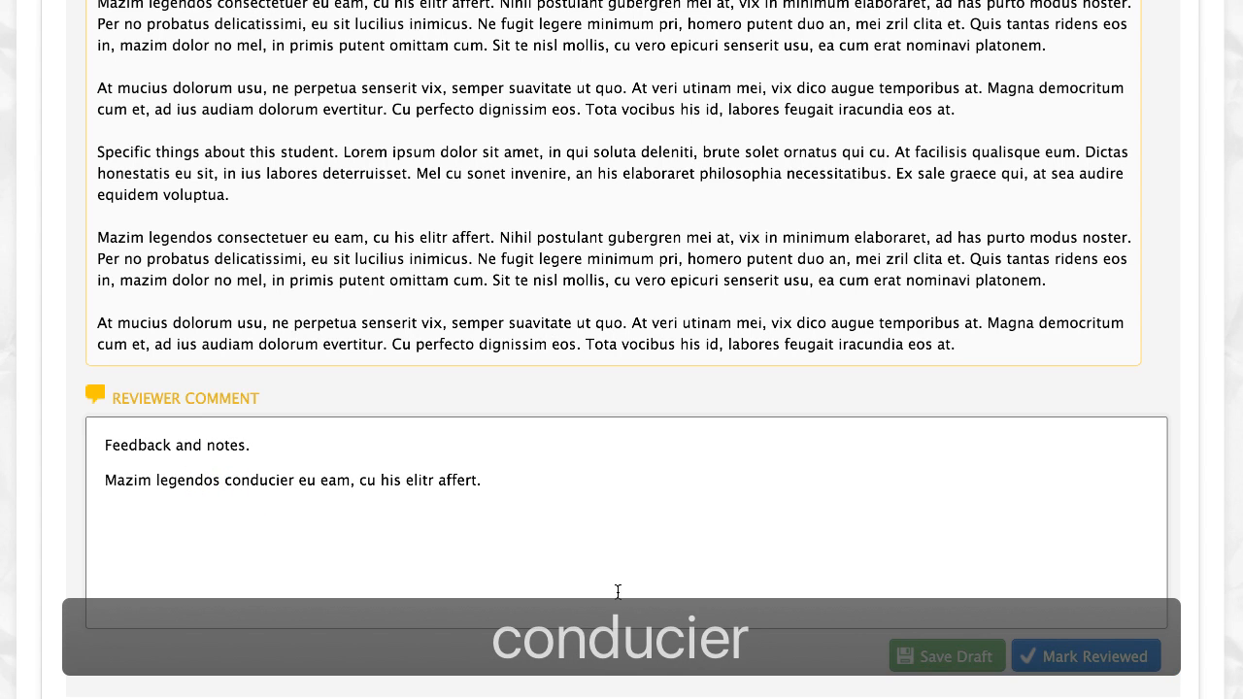
left_click(785, 656)
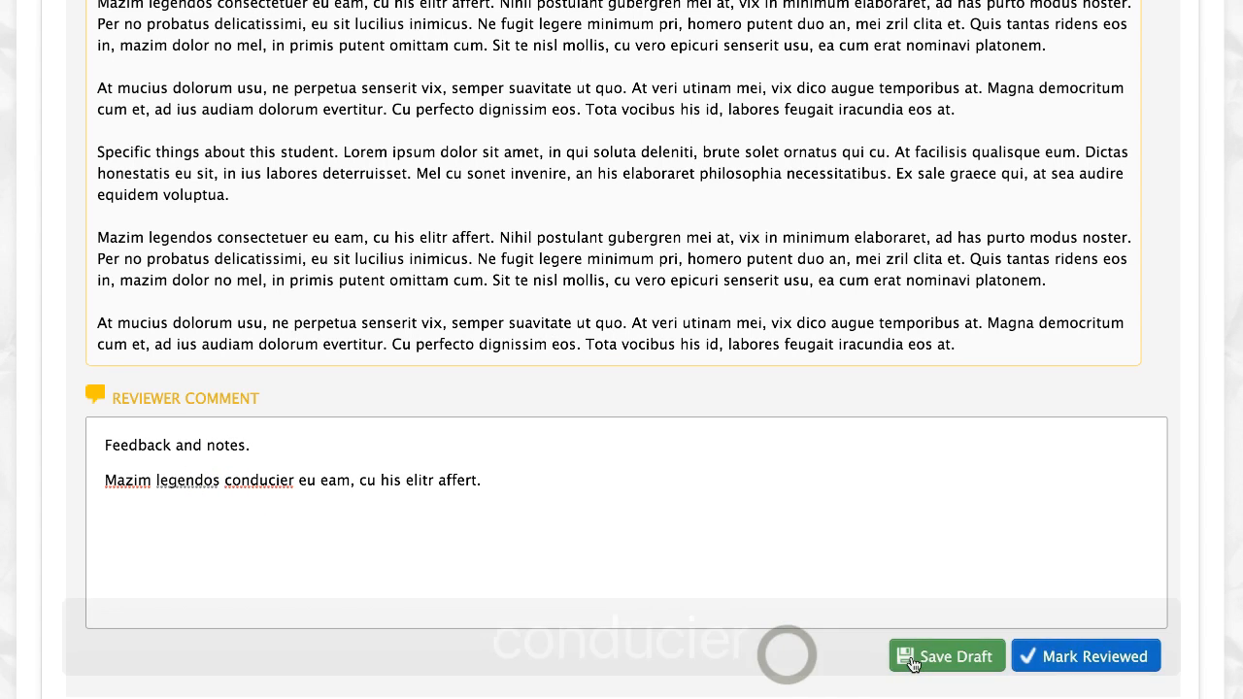
scroll(912, 665, "down", 1)
left_click(933, 598)
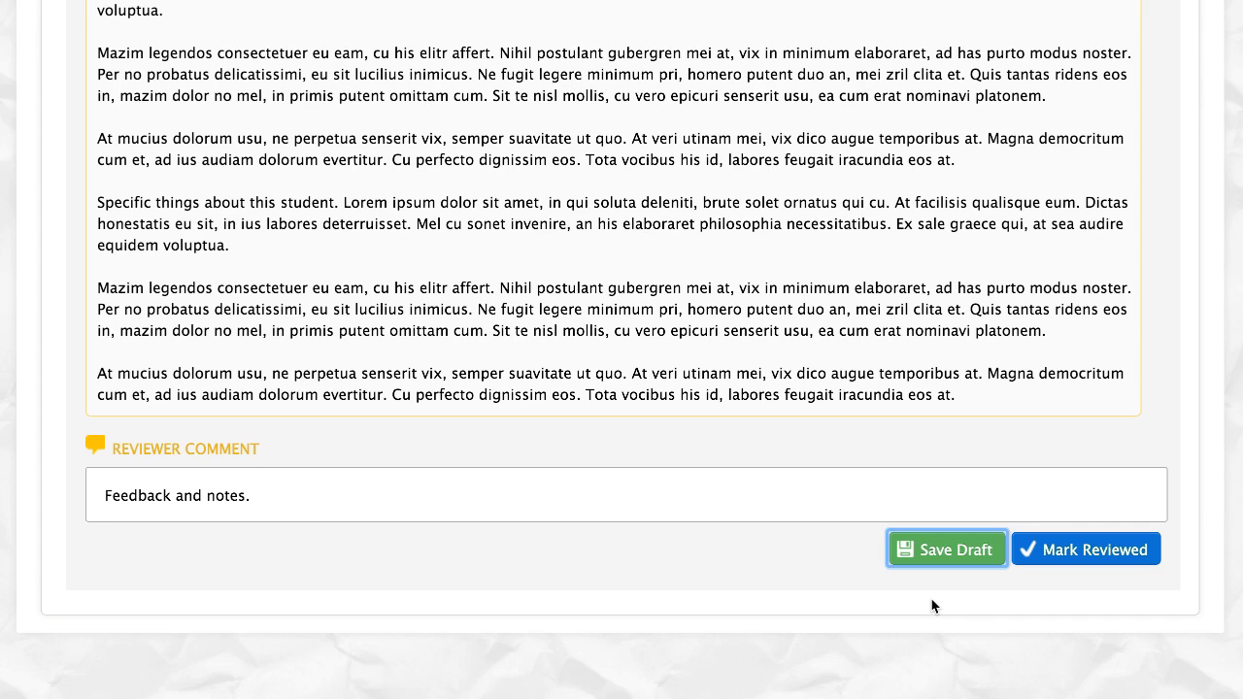
Step: Add the line "Vocibus nomde." below the existing text of the Science Test reviewer comment and save it as a draft
left_click(863, 499)
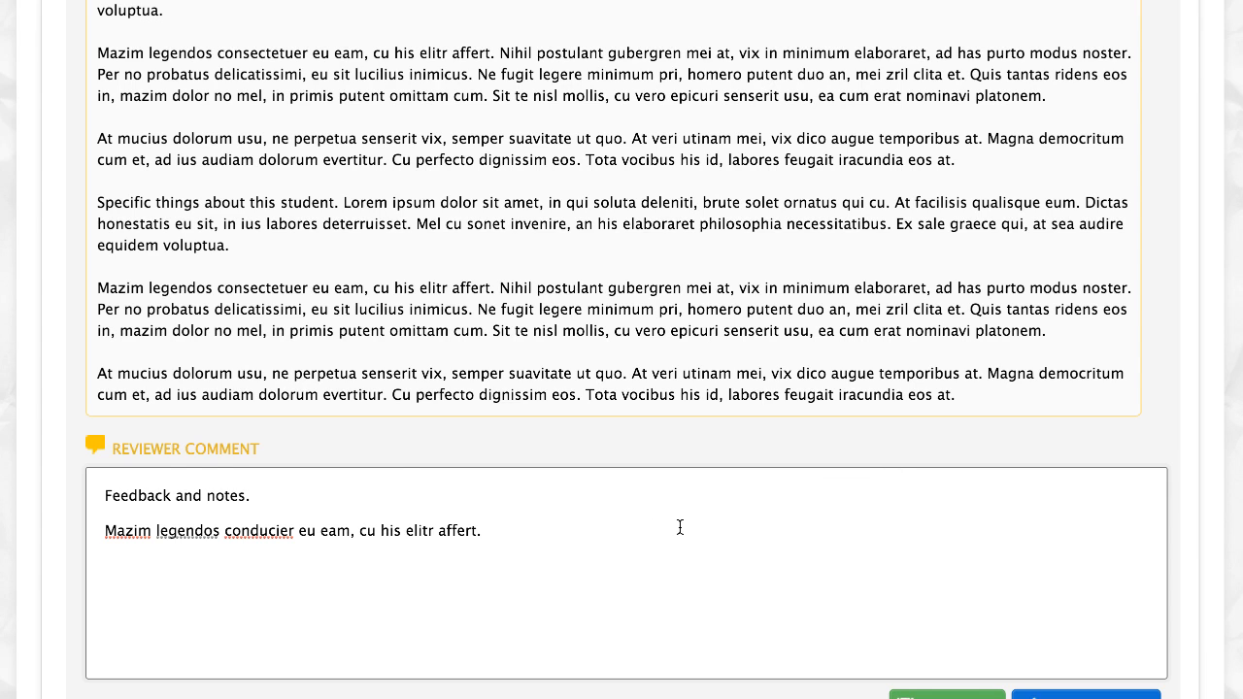
left_click(582, 525)
key("Return")
type("Vocibus ")
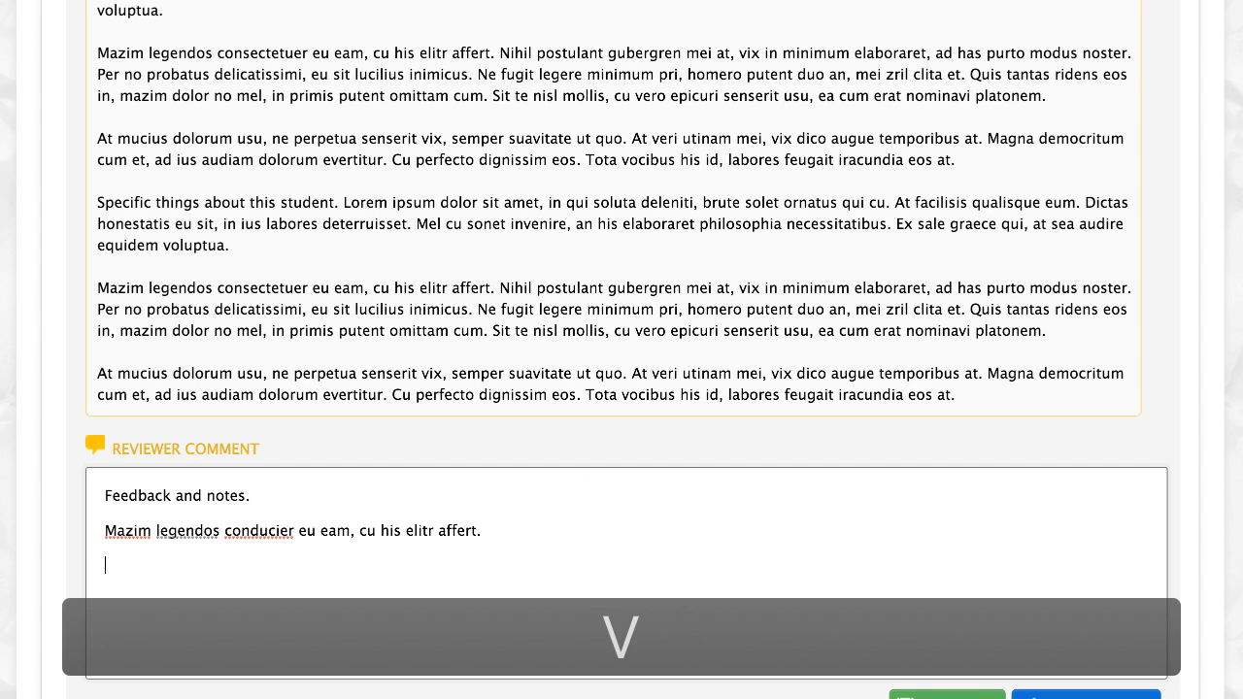
type("n")
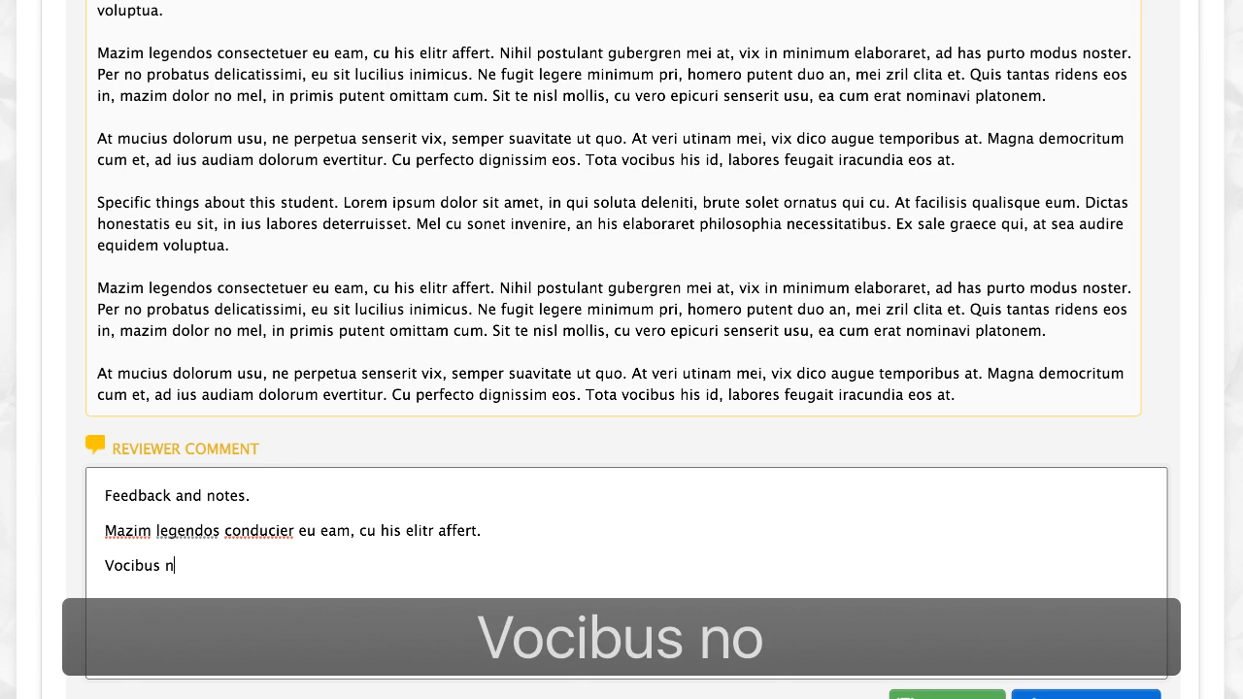
type("omde.")
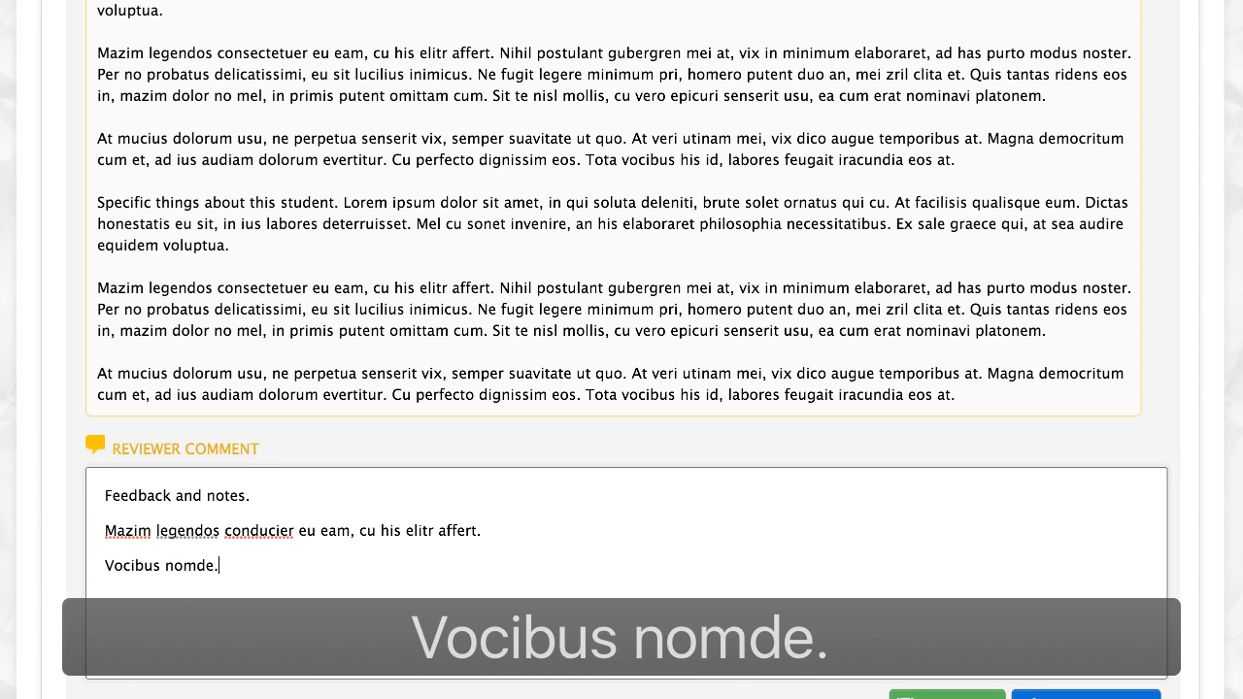
scroll(1172, 453, "down", 3)
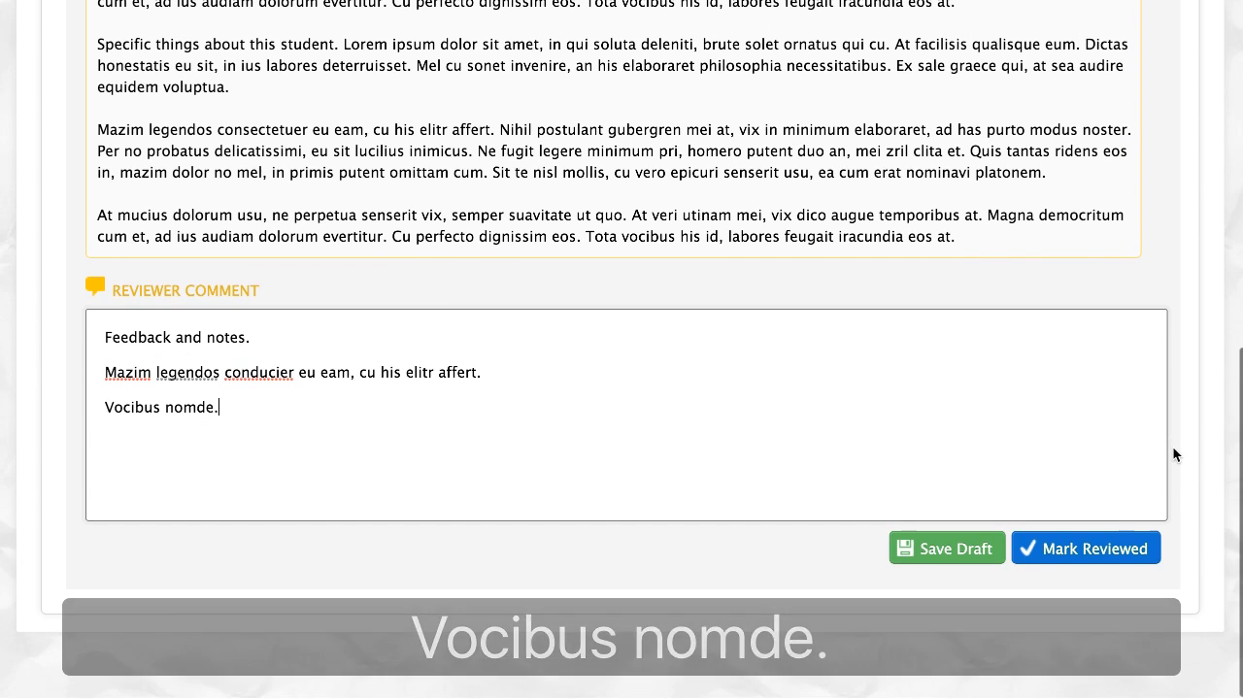
left_click(981, 552)
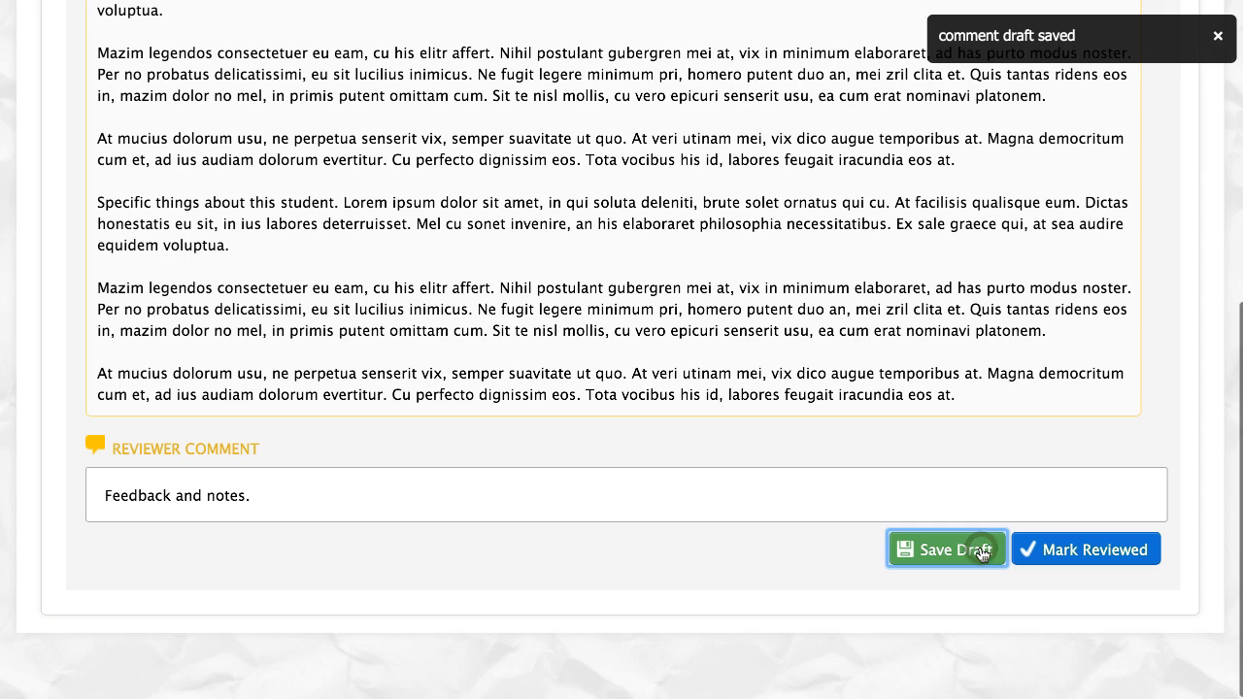
Step: Mark the pending Science Test comment as reviewed and switch the Review Comments list to reviewed comments
left_click(1089, 569)
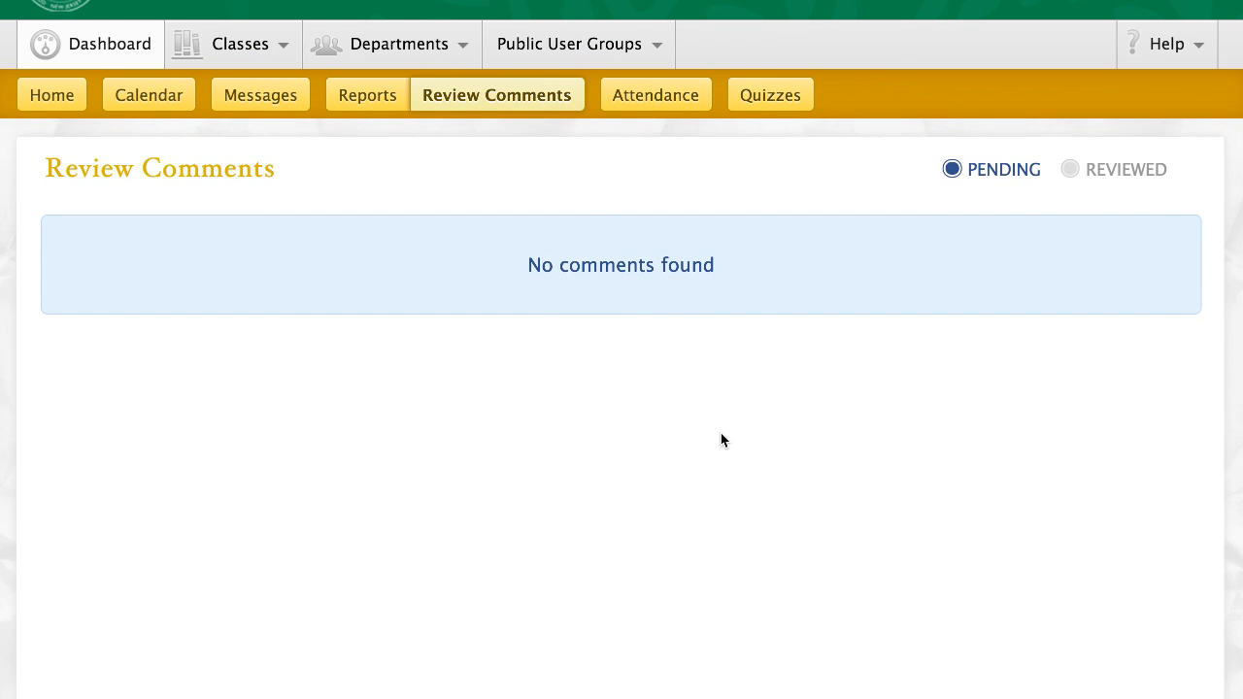
left_click(1072, 173)
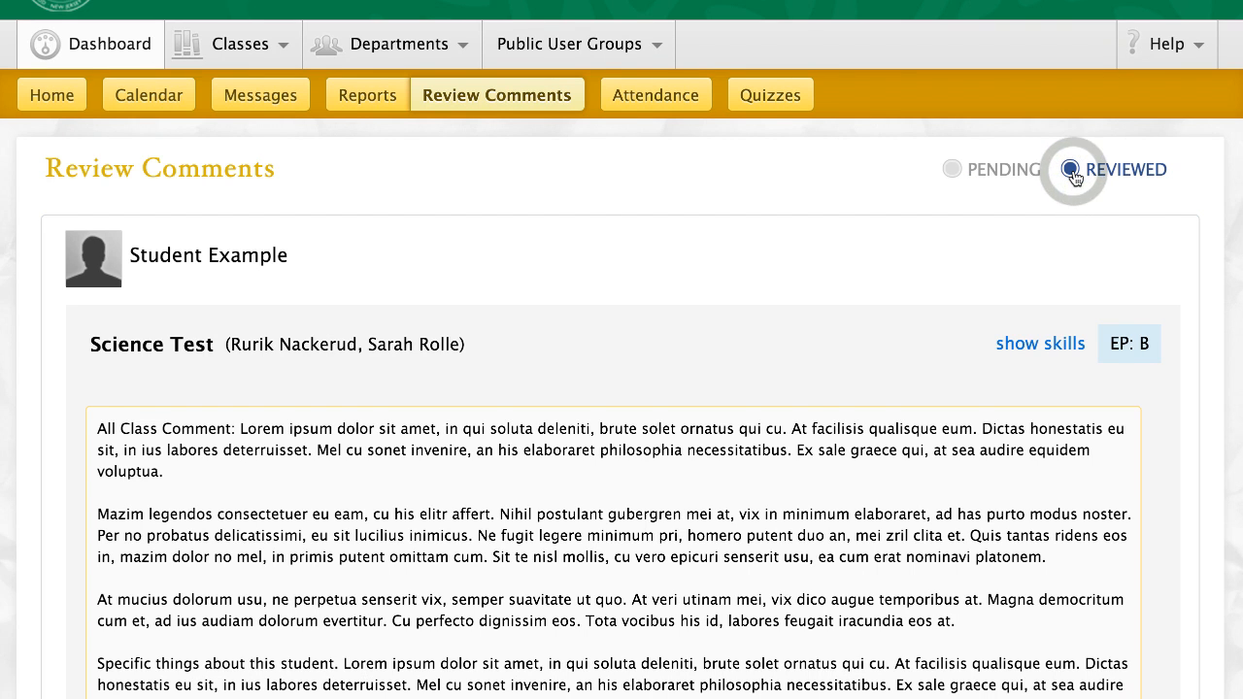
Step: Open the reviewer comment on the reviewed Science Test report and update the comment
scroll(1069, 194, "down", 10)
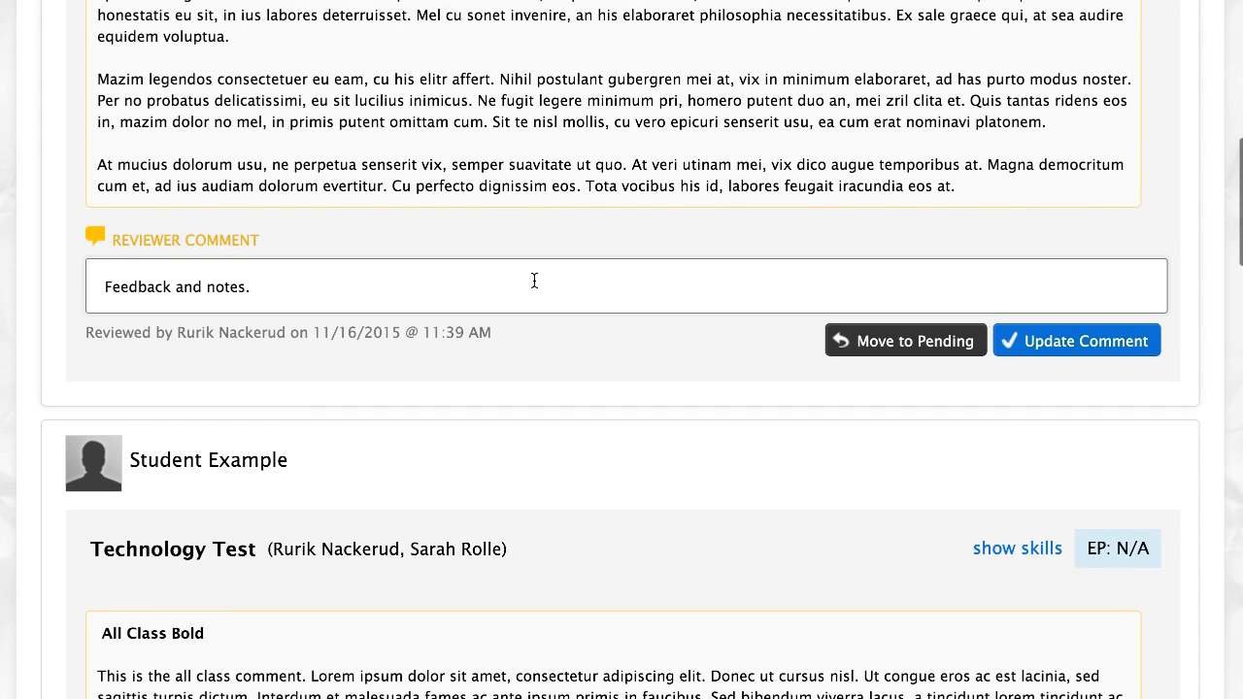
left_click(528, 287)
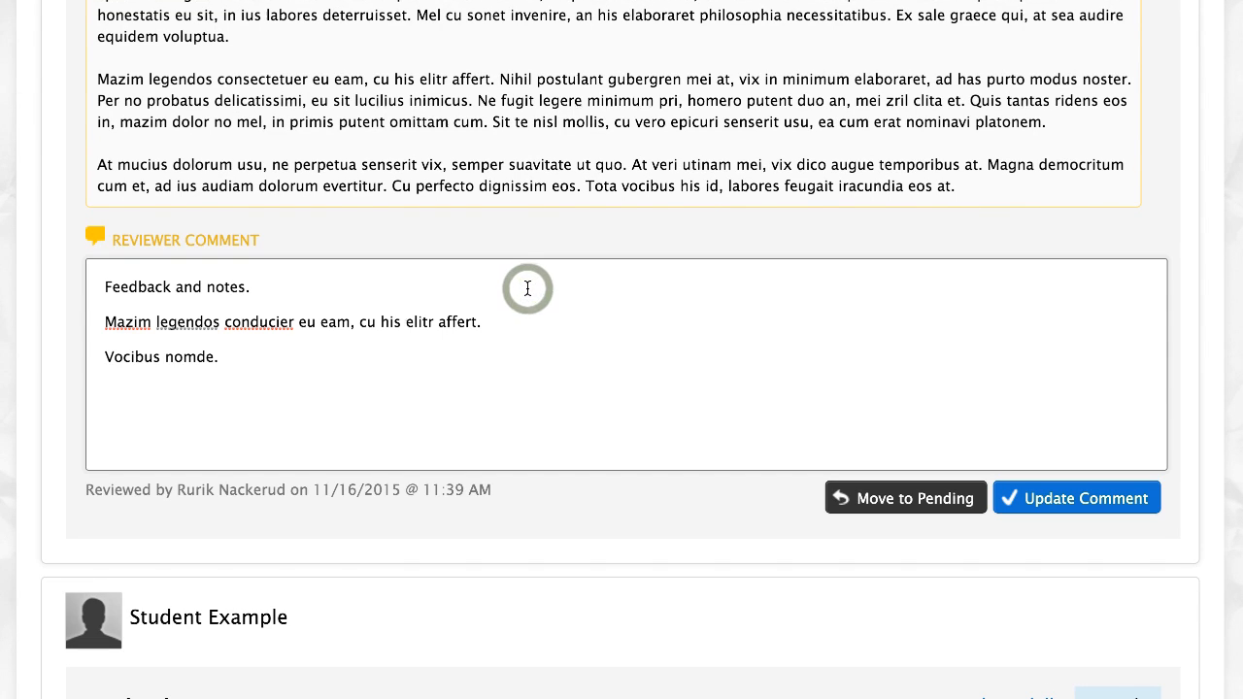
left_click(594, 563)
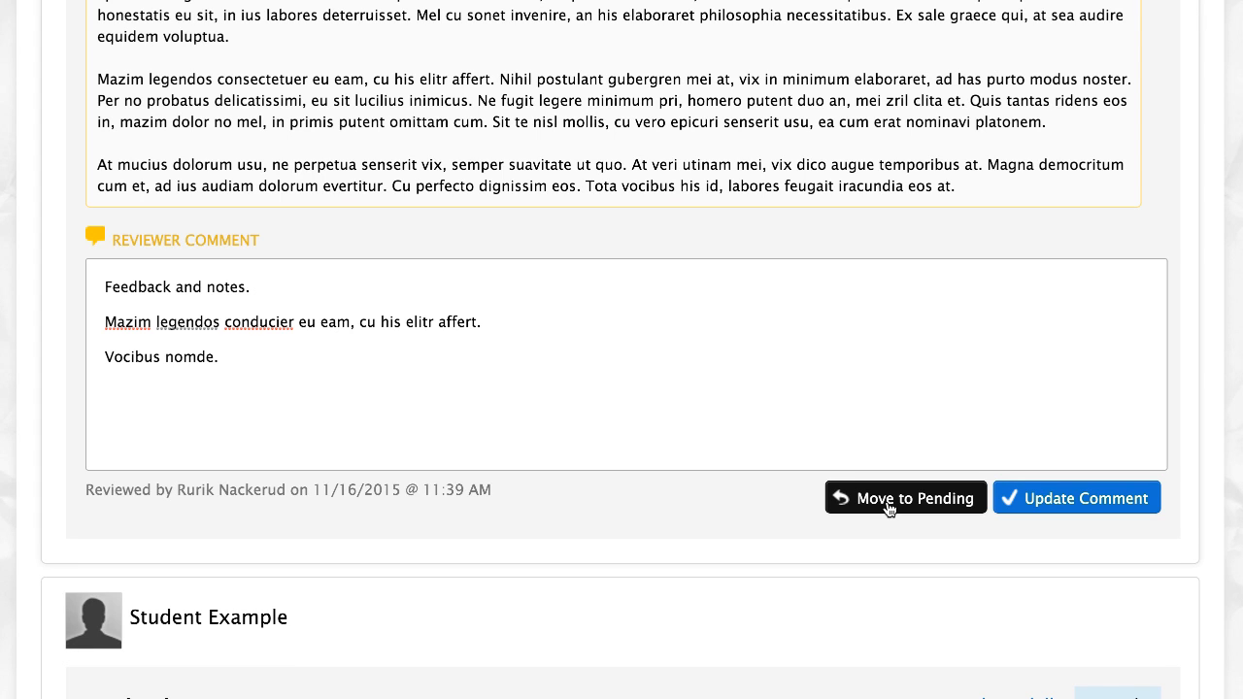
left_click(1021, 496)
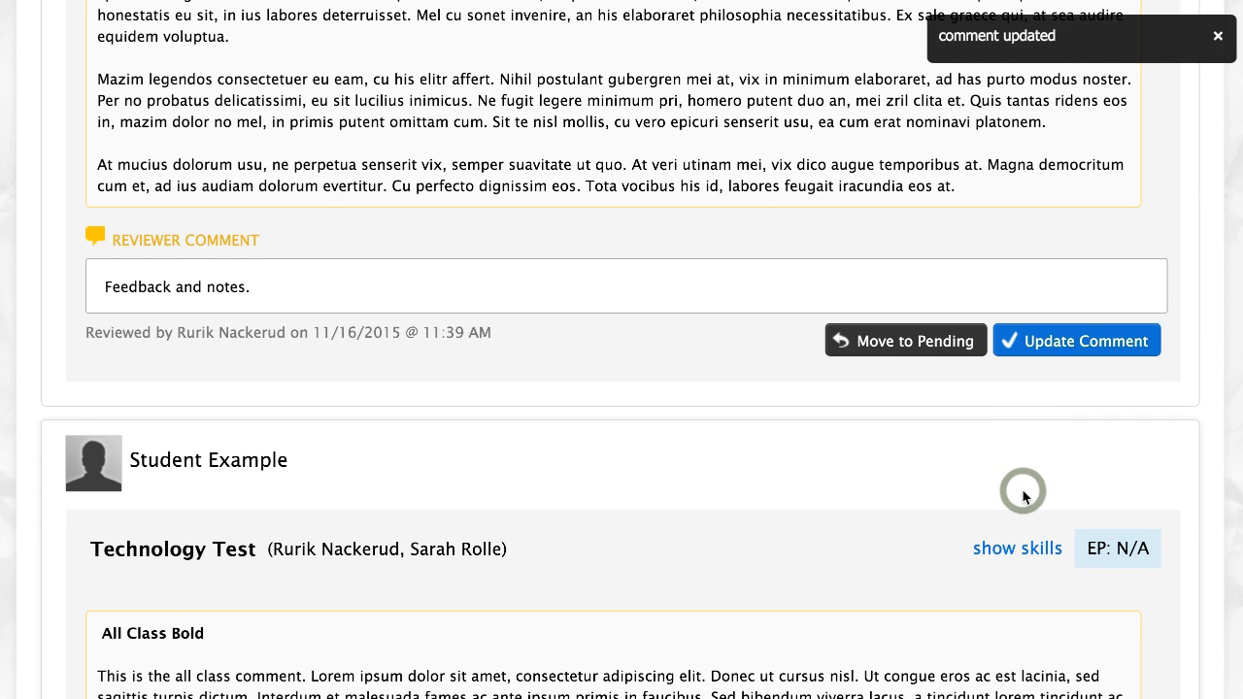
Step: Look through the other reviewed comments below the Science Test report and return to the dashboard home page
scroll(1024, 497, "down", 1)
scroll(1024, 498, "down", 5)
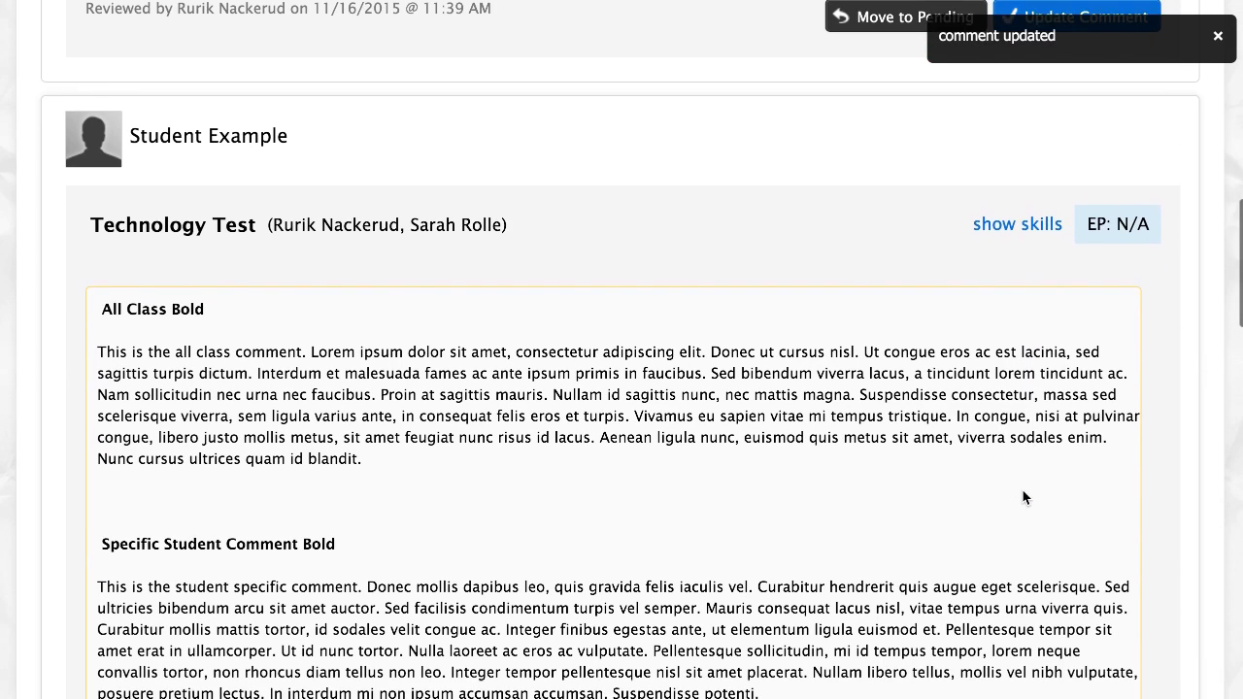
scroll(1024, 497, "down", 3)
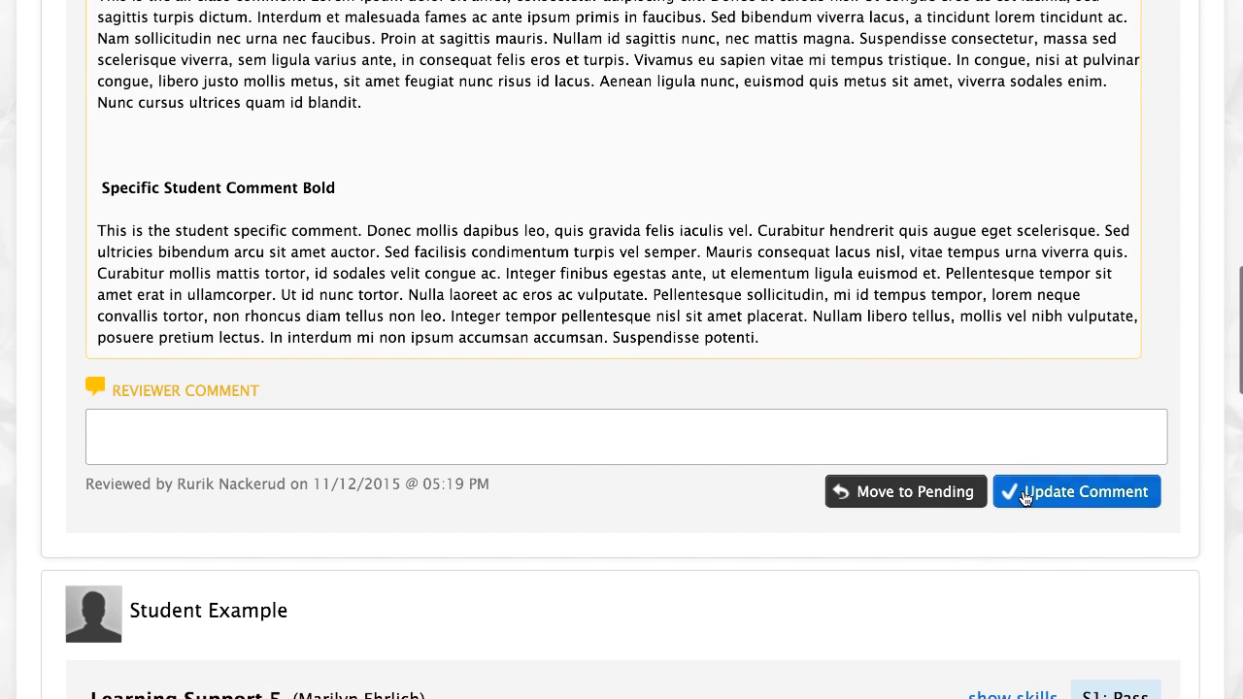
scroll(1026, 499, "down", 7)
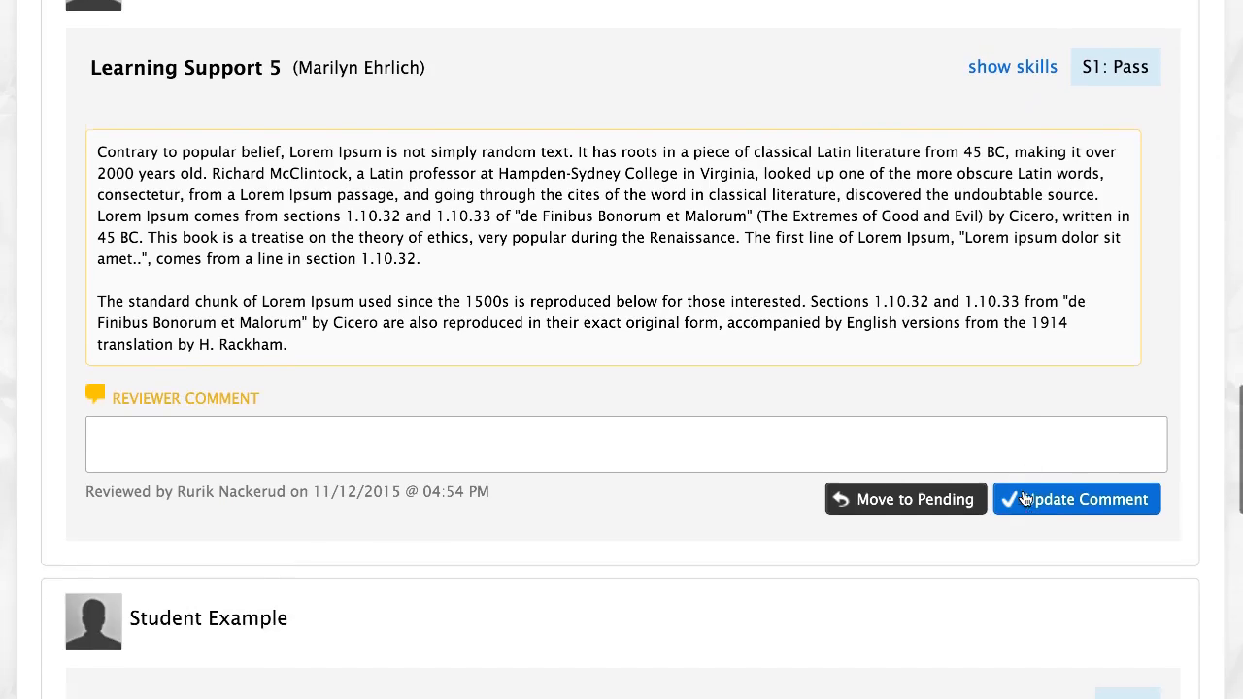
scroll(1023, 497, "down", 7)
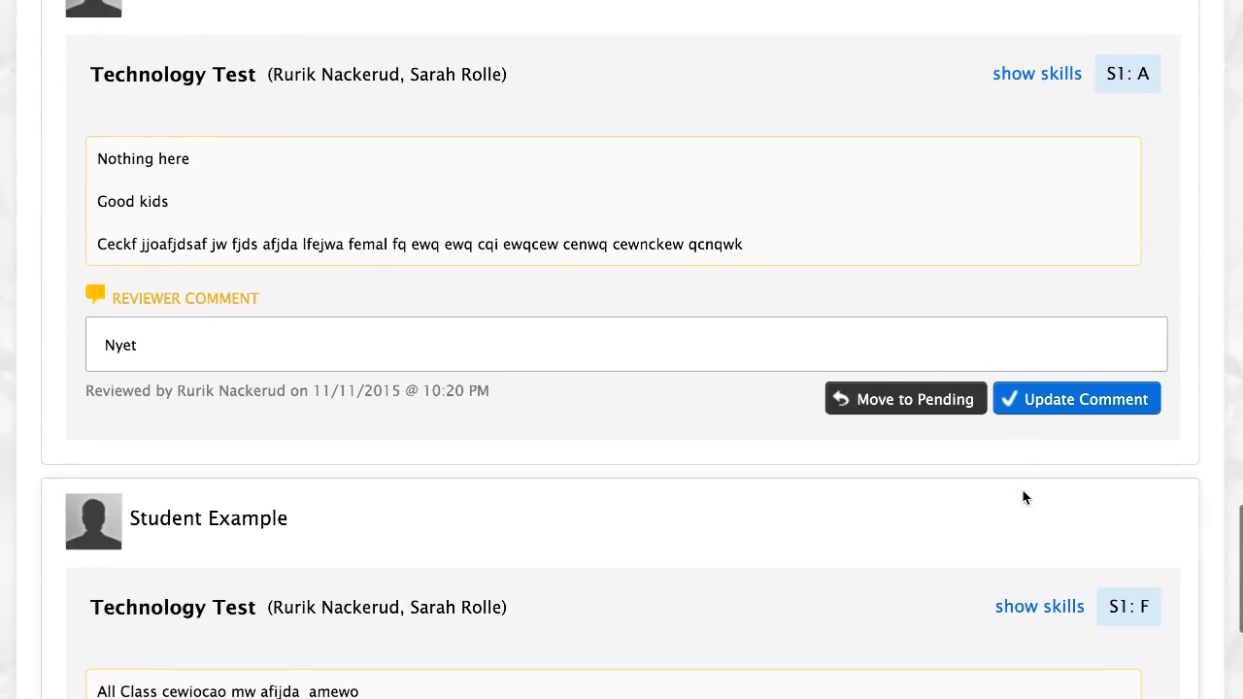
scroll(1023, 497, "up", 5)
scroll(1023, 497, "up", 20)
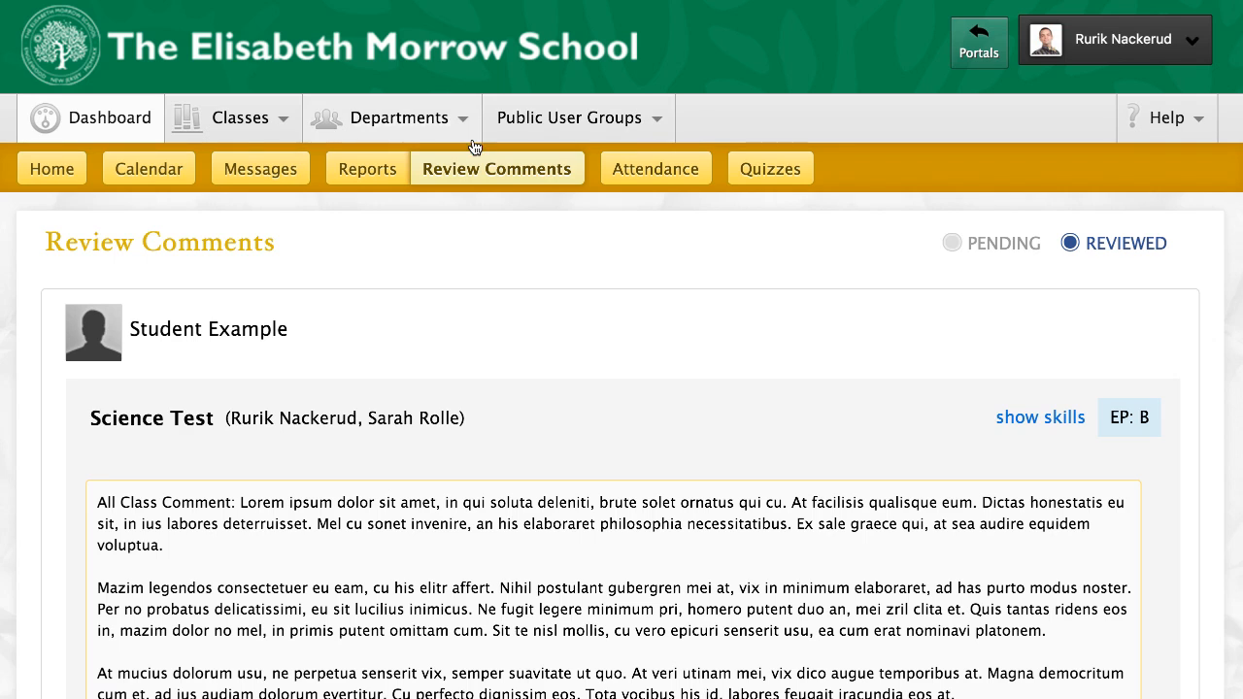
left_click(143, 119)
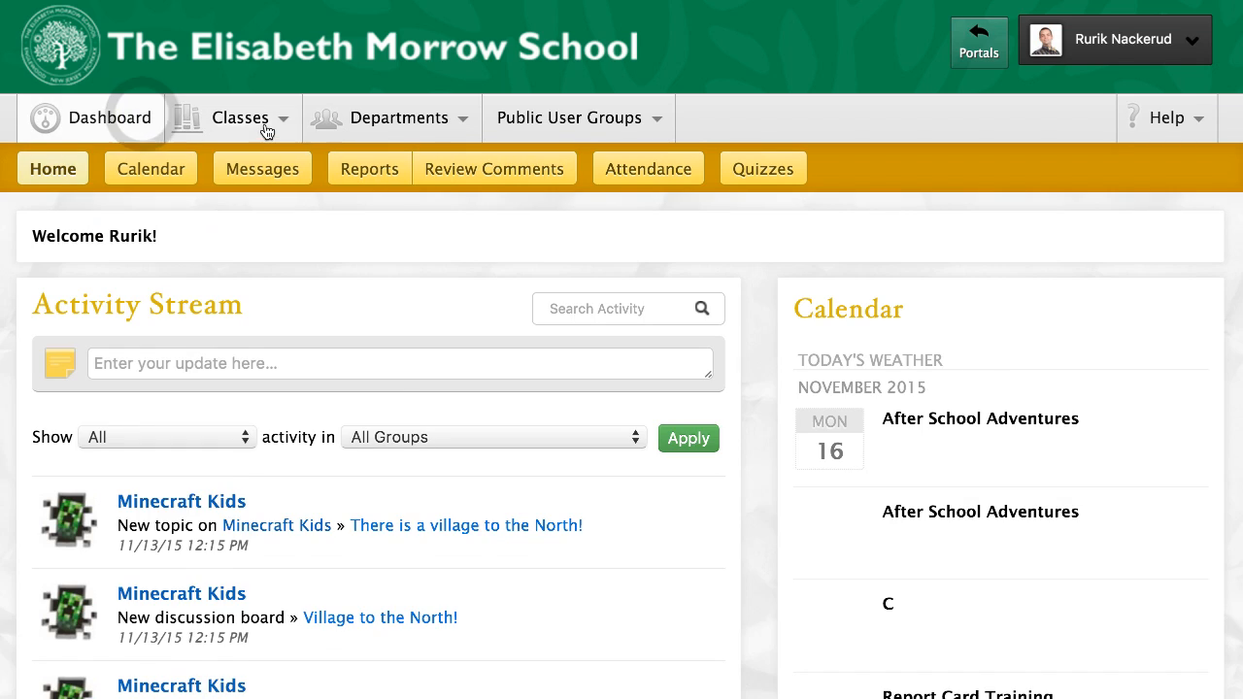